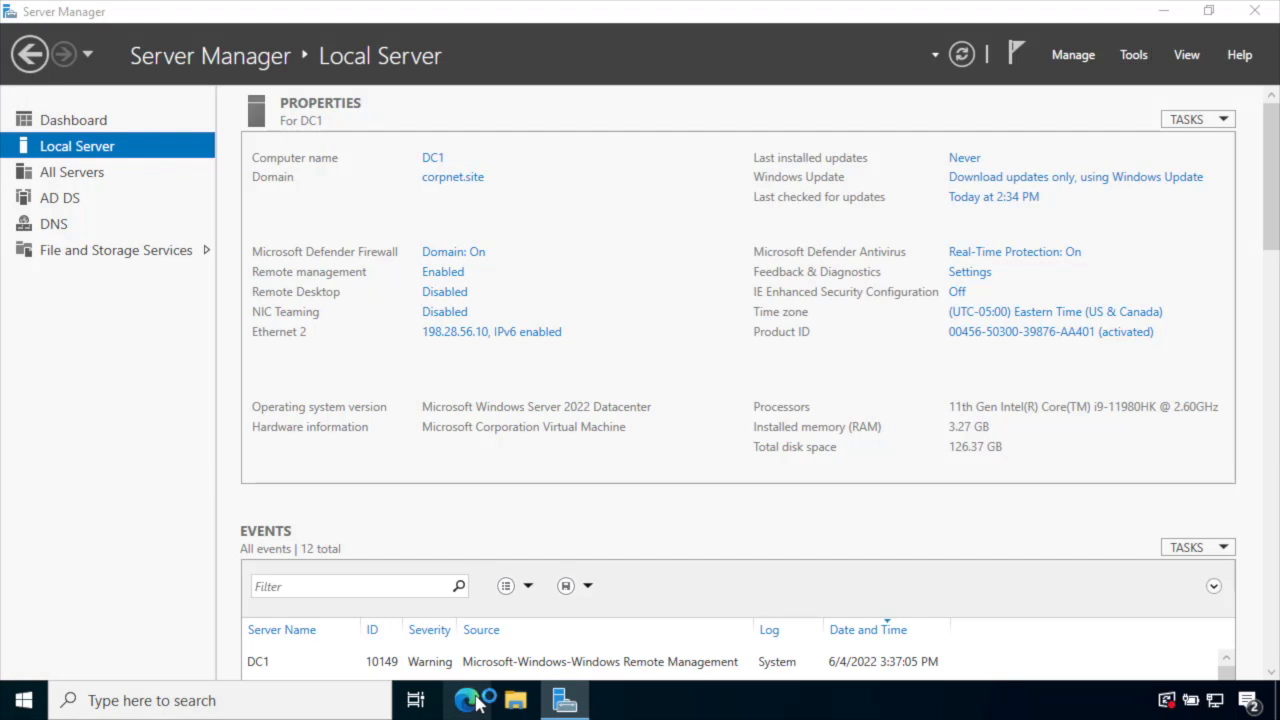
- Sign in to portal.azure.com as the admin, skipping security setup and not staying signed in
{"action": "type", "text": "portal.azure.com"}
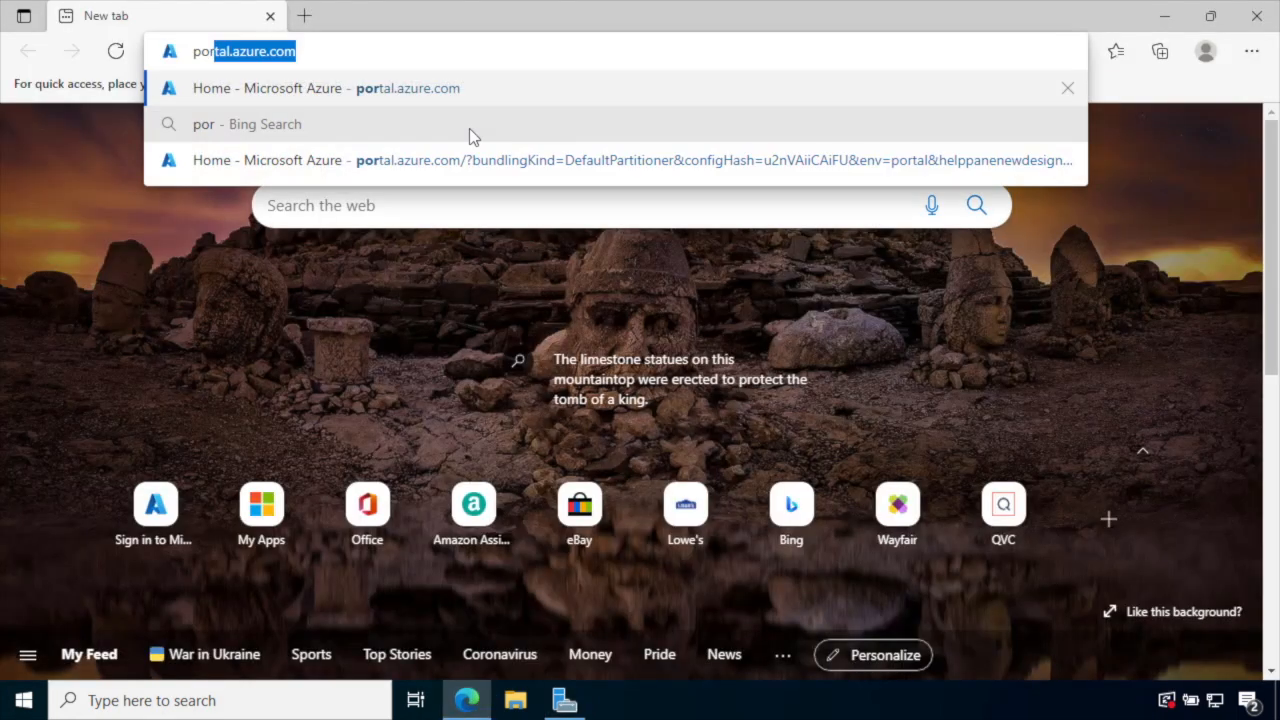
{"action": "key", "text": "Return"}
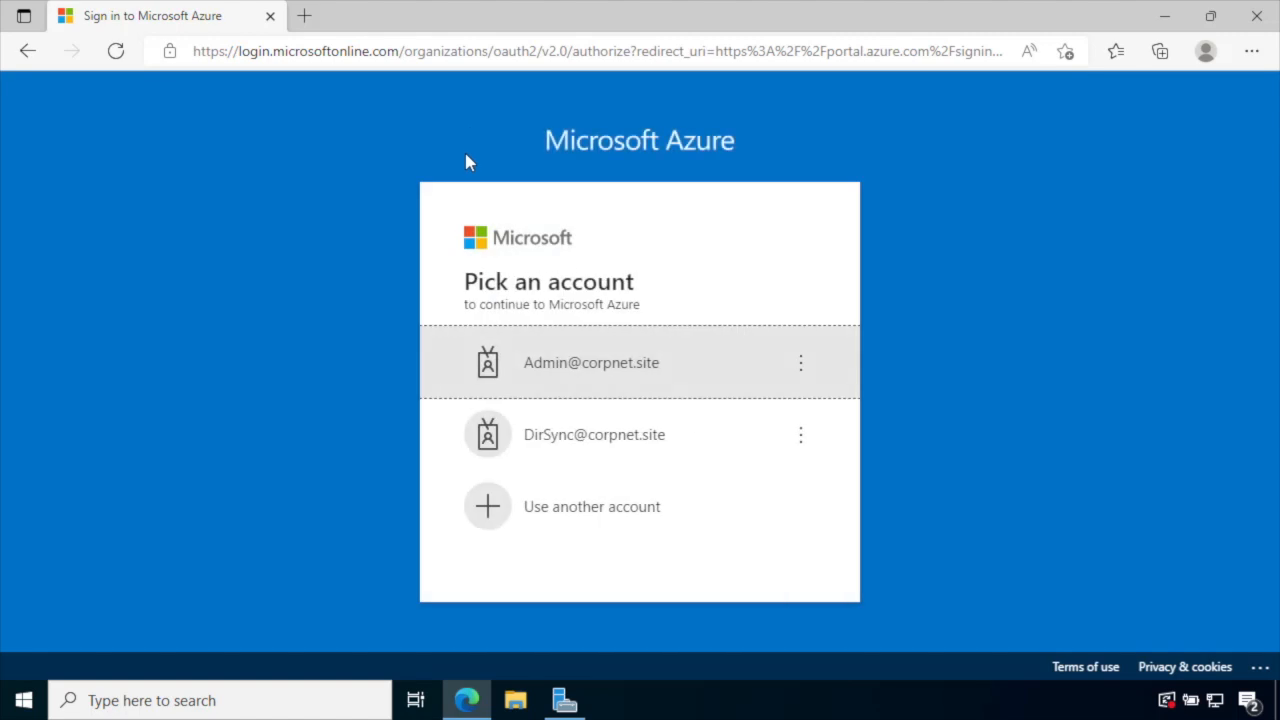
{"action": "left_click", "coordinate": [563, 358]}
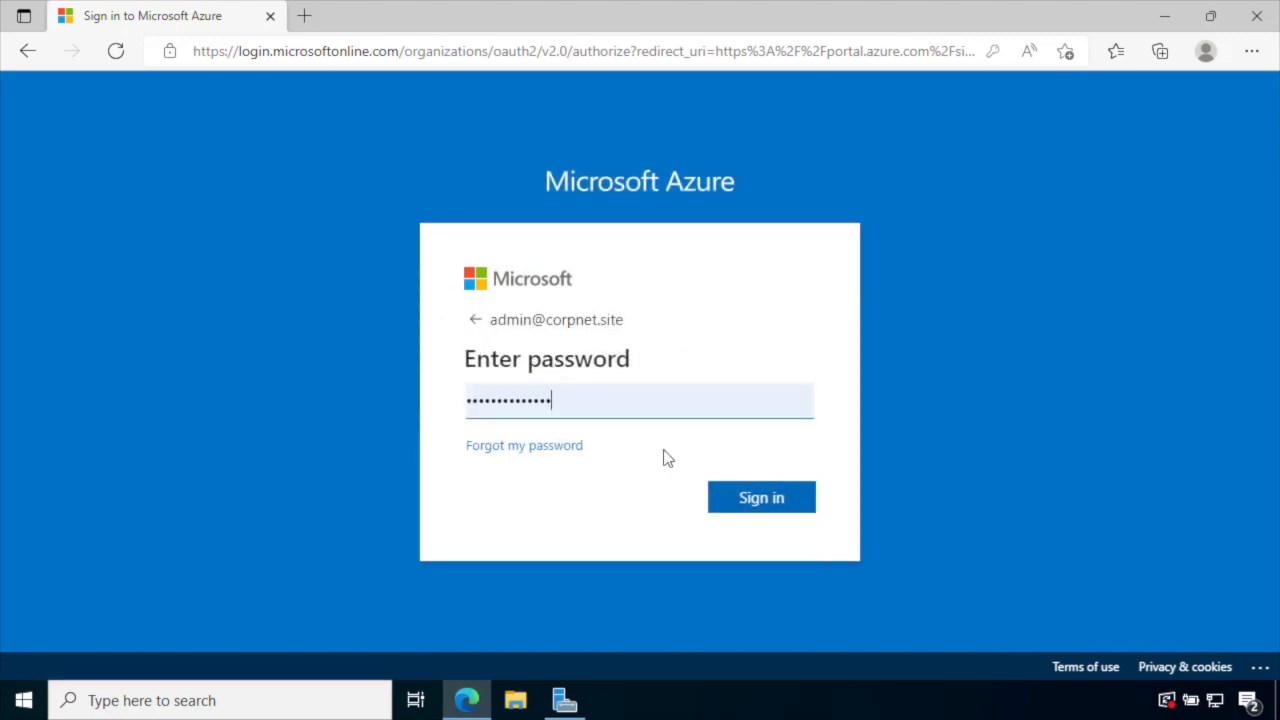
{"action": "left_click", "coordinate": [771, 494]}
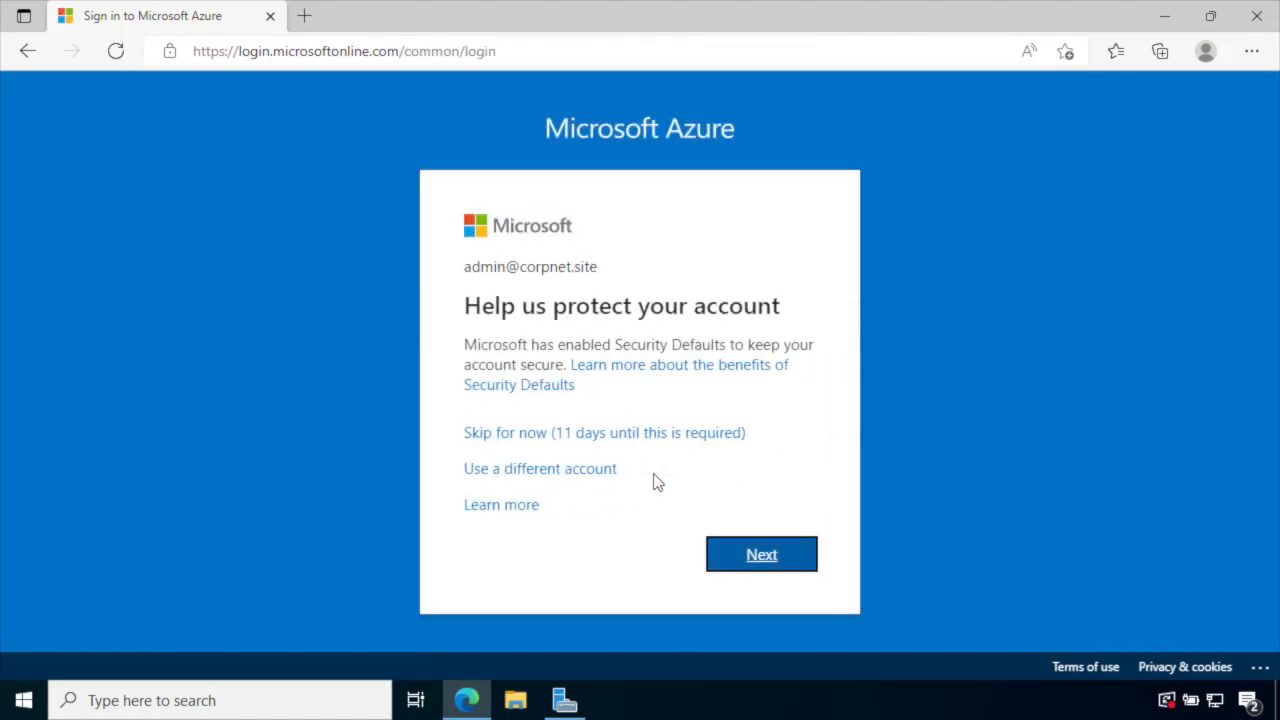
{"action": "left_click", "coordinate": [642, 438]}
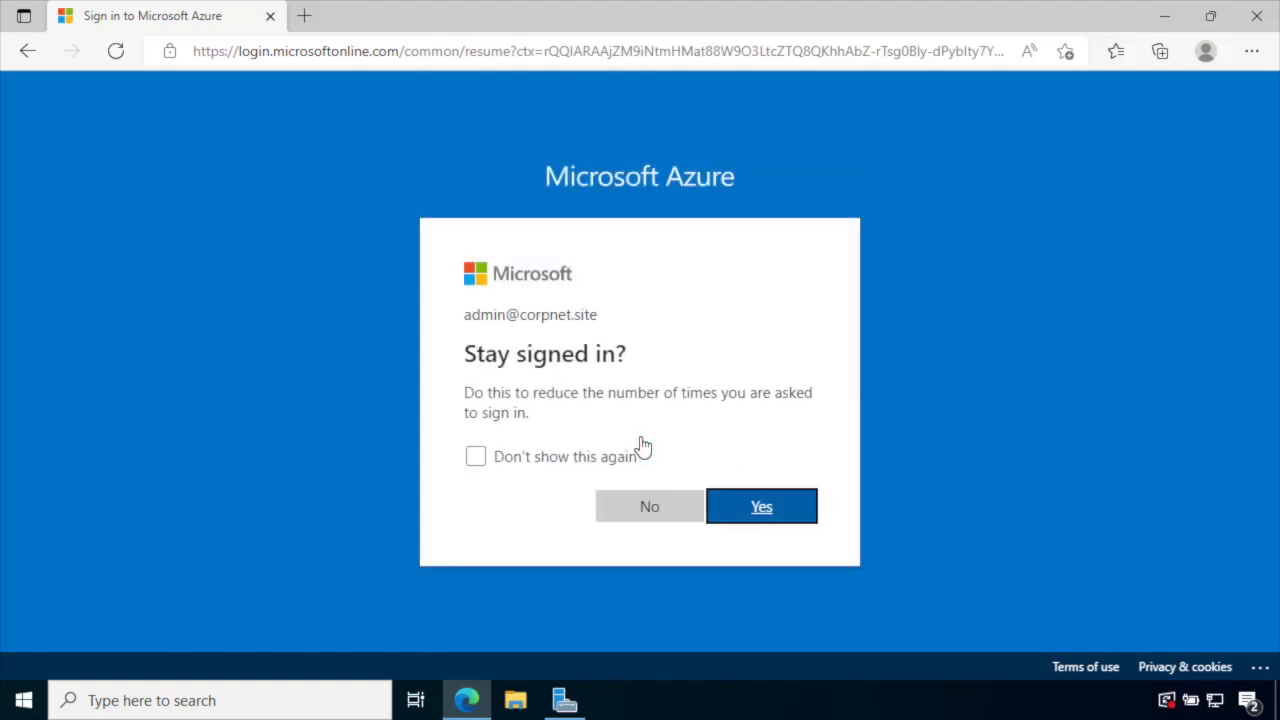
{"action": "left_click", "coordinate": [648, 512]}
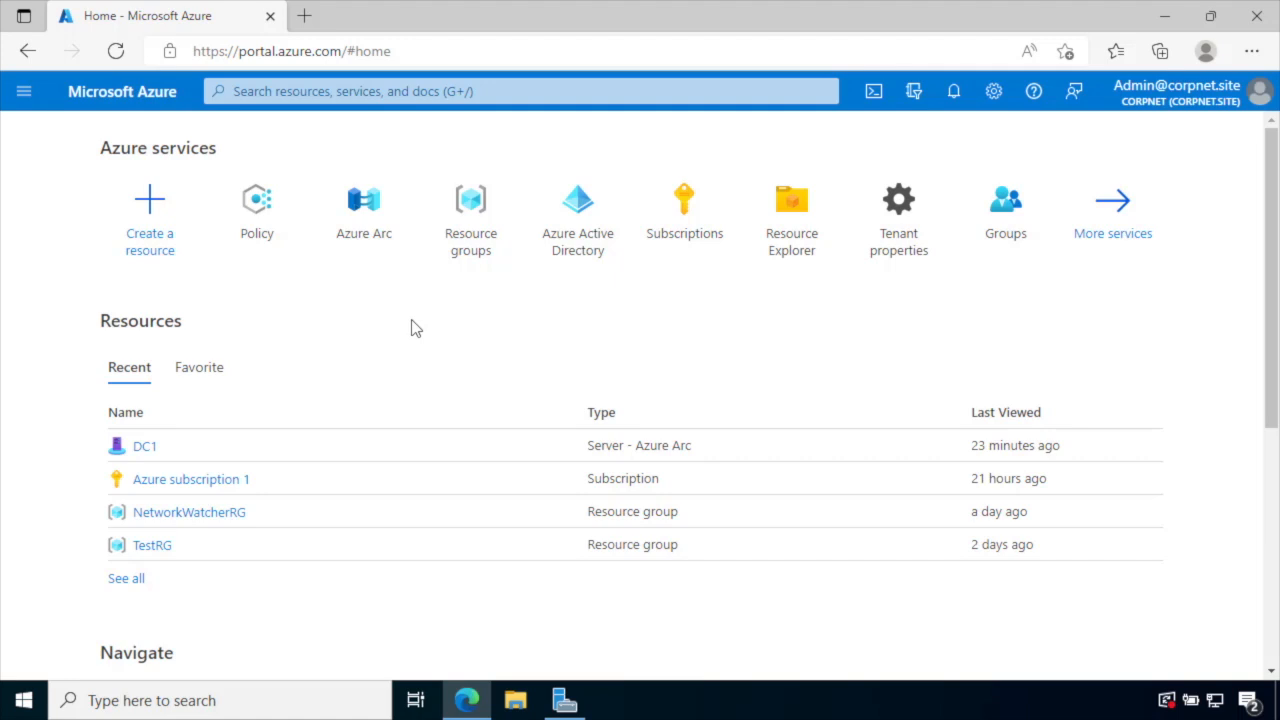
- Open the Policy service by filtering All services for 'poli'
{"action": "left_click", "coordinate": [25, 94]}
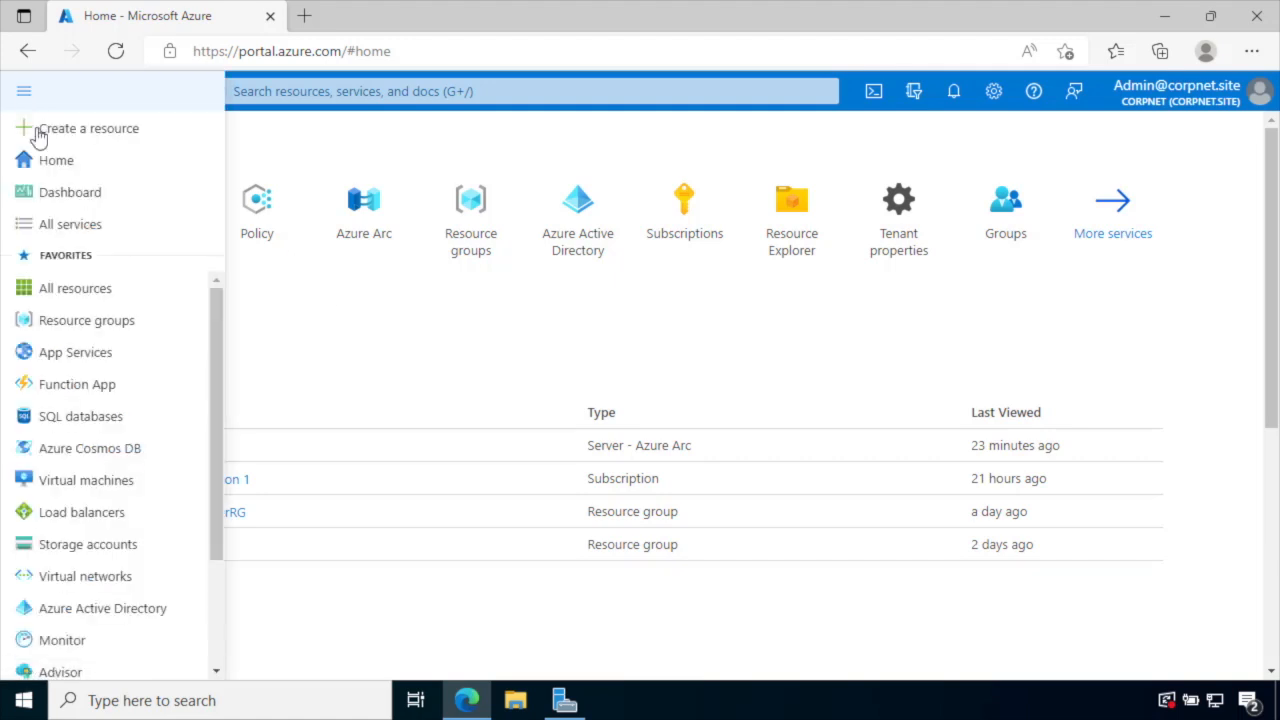
{"action": "left_click", "coordinate": [62, 224]}
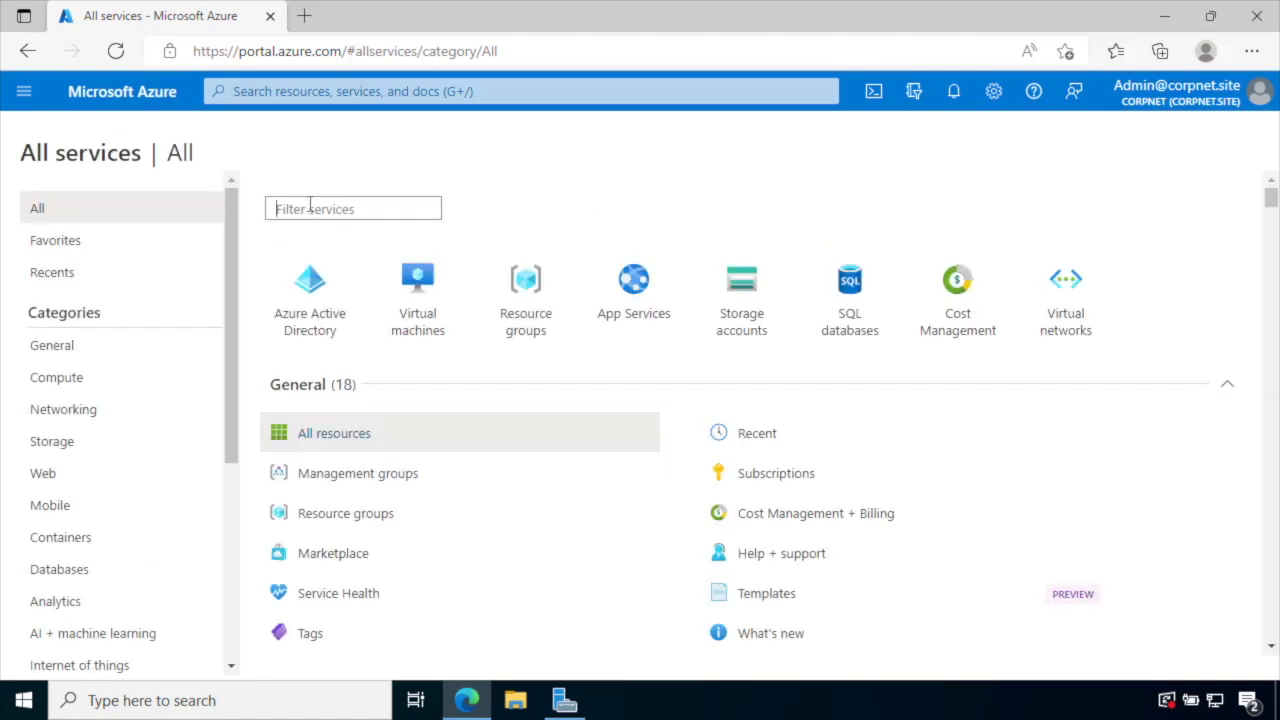
{"action": "type", "text": "poli"}
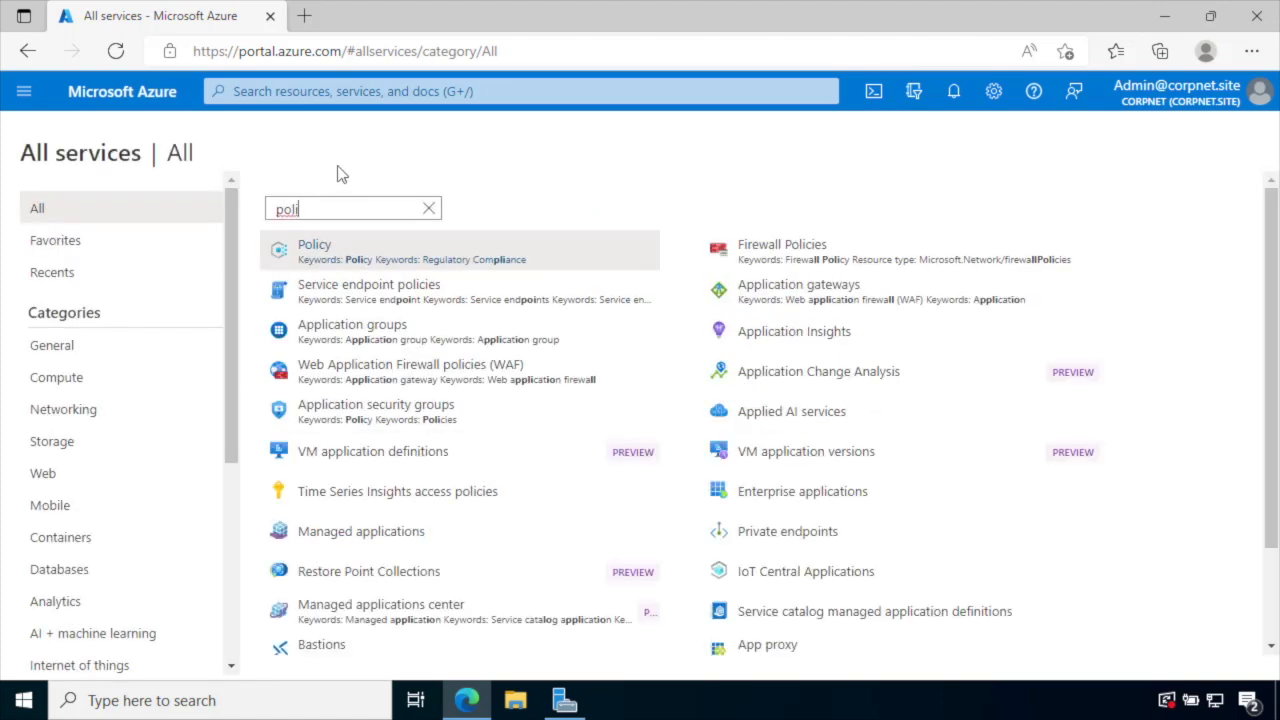
{"action": "left_click", "coordinate": [300, 255]}
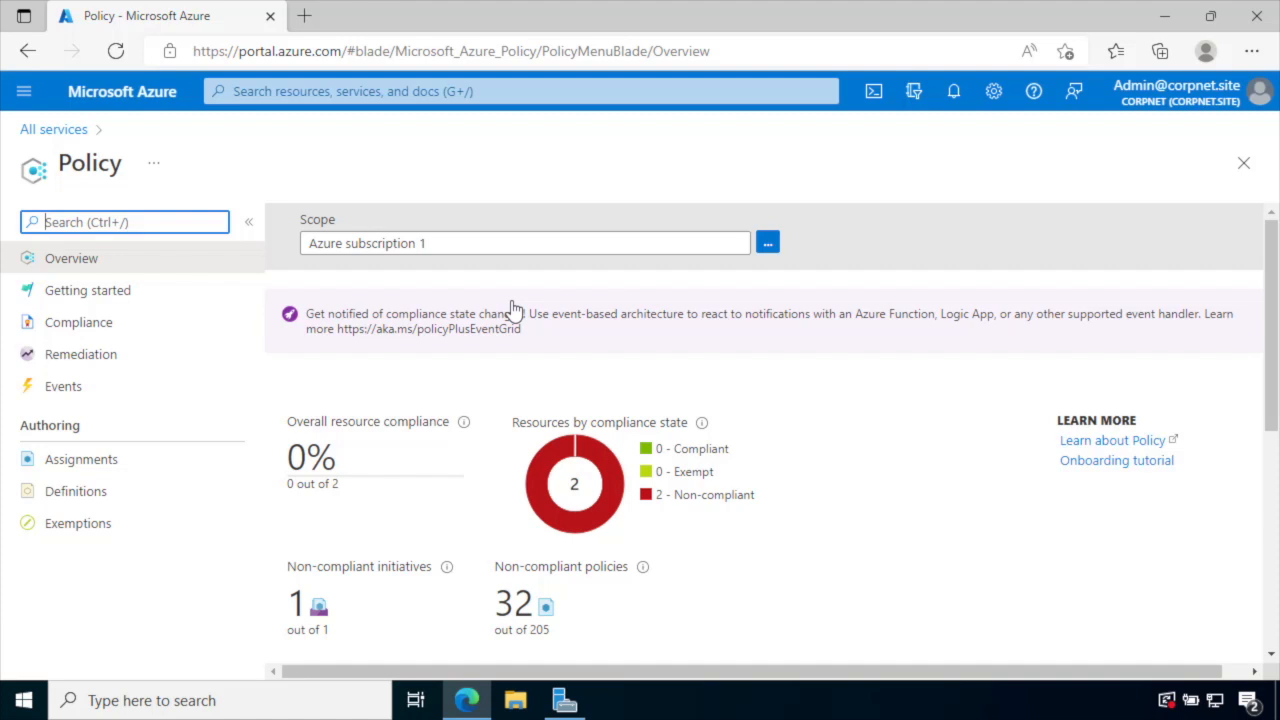
{"action": "scroll", "coordinate": [512, 310], "scroll_direction": "down", "scroll_amount": 2}
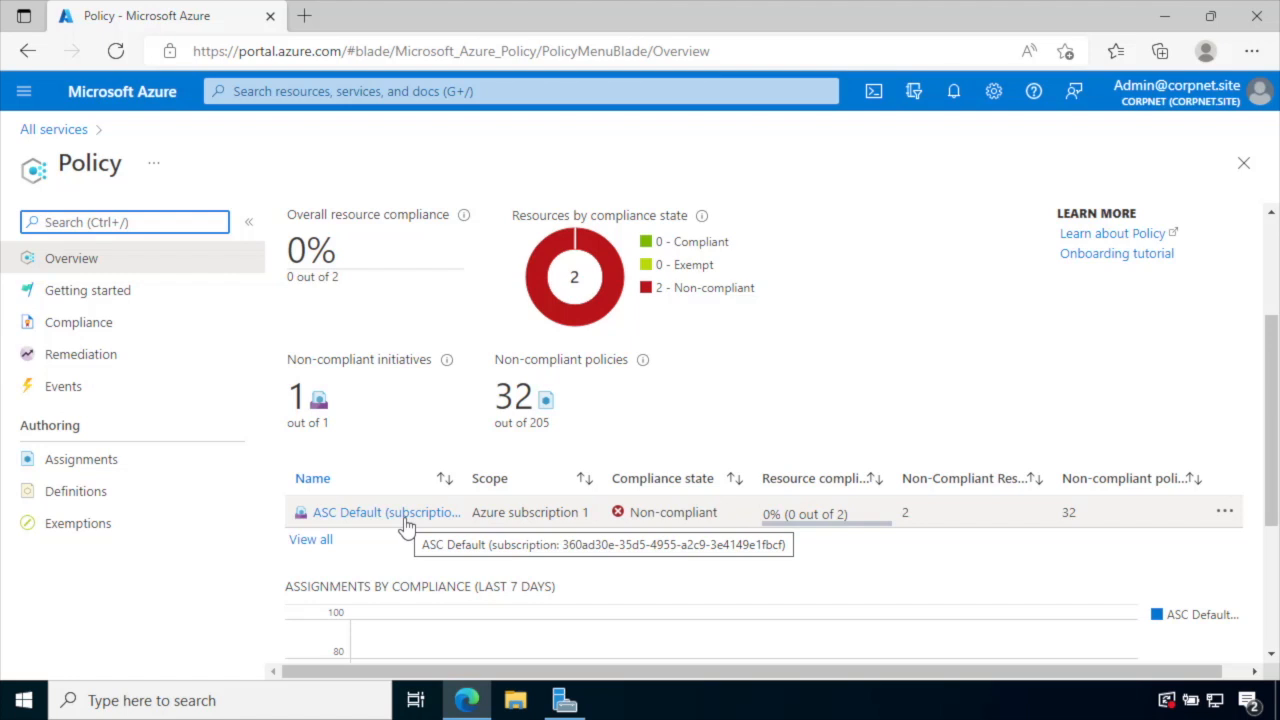
{"action": "scroll", "coordinate": [406, 527], "scroll_direction": "down", "scroll_amount": 2}
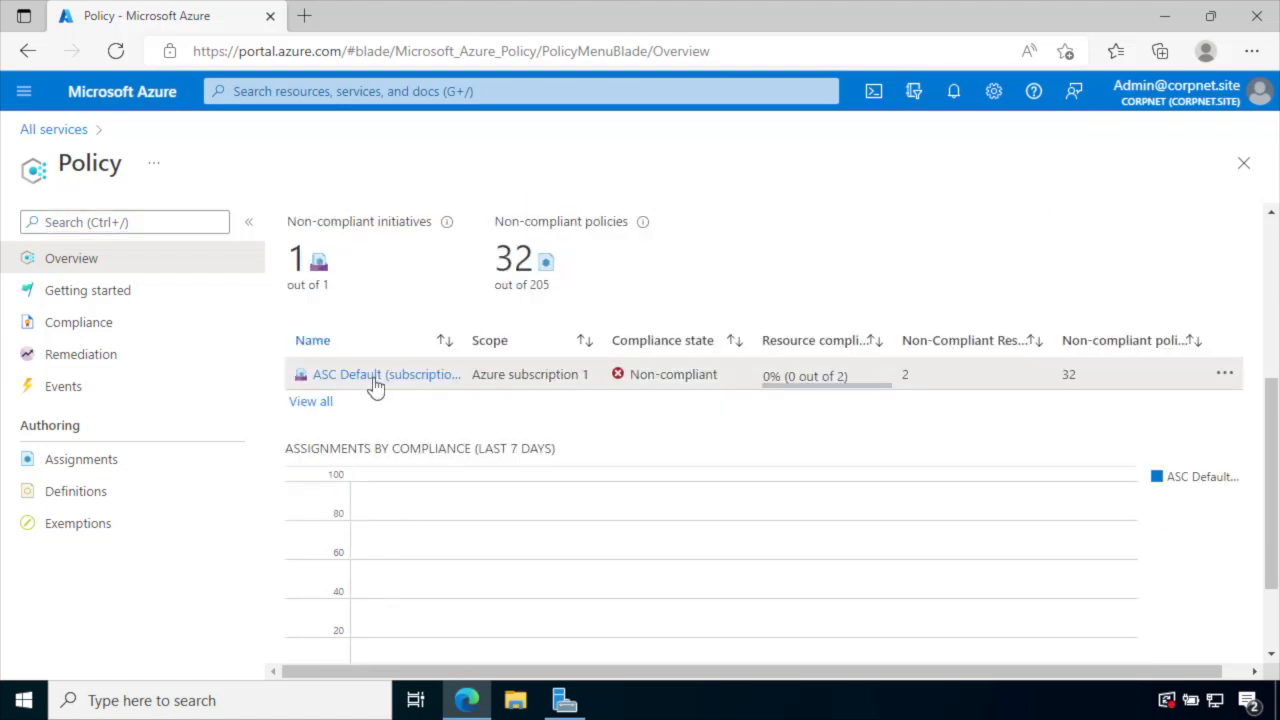
{"action": "left_click", "coordinate": [376, 383]}
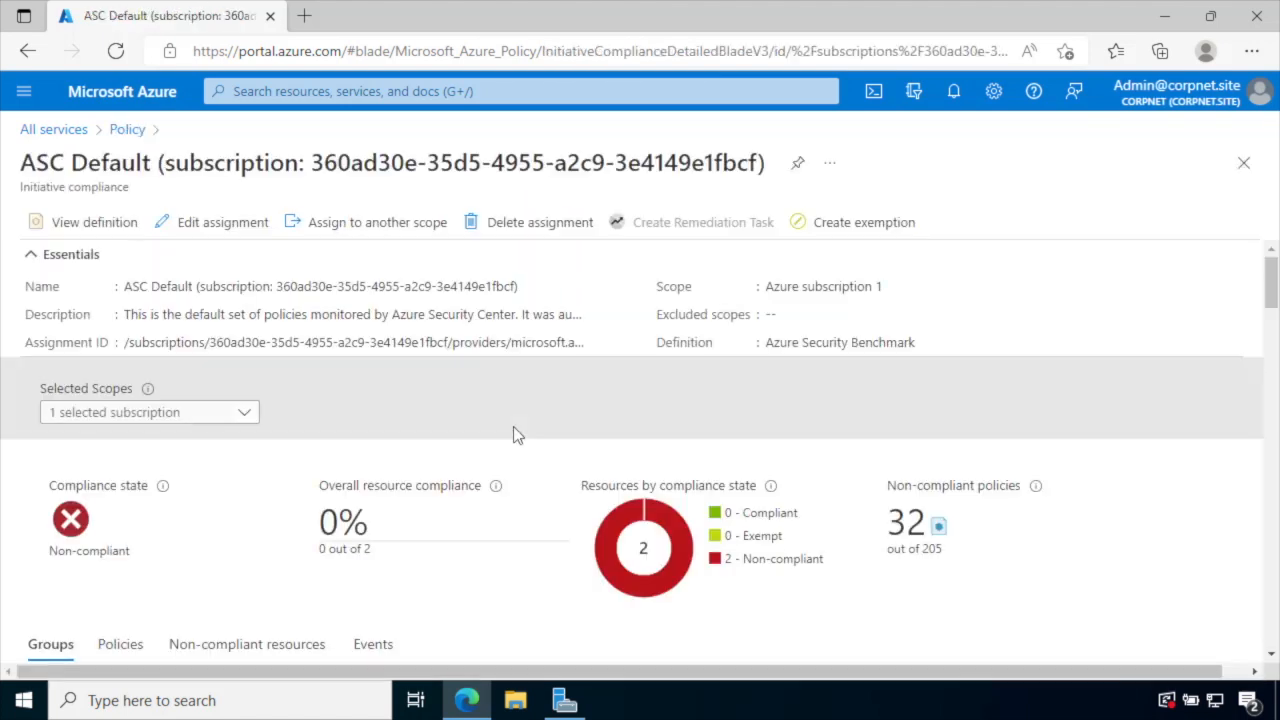
{"action": "scroll", "coordinate": [513, 435], "scroll_direction": "down", "scroll_amount": 6}
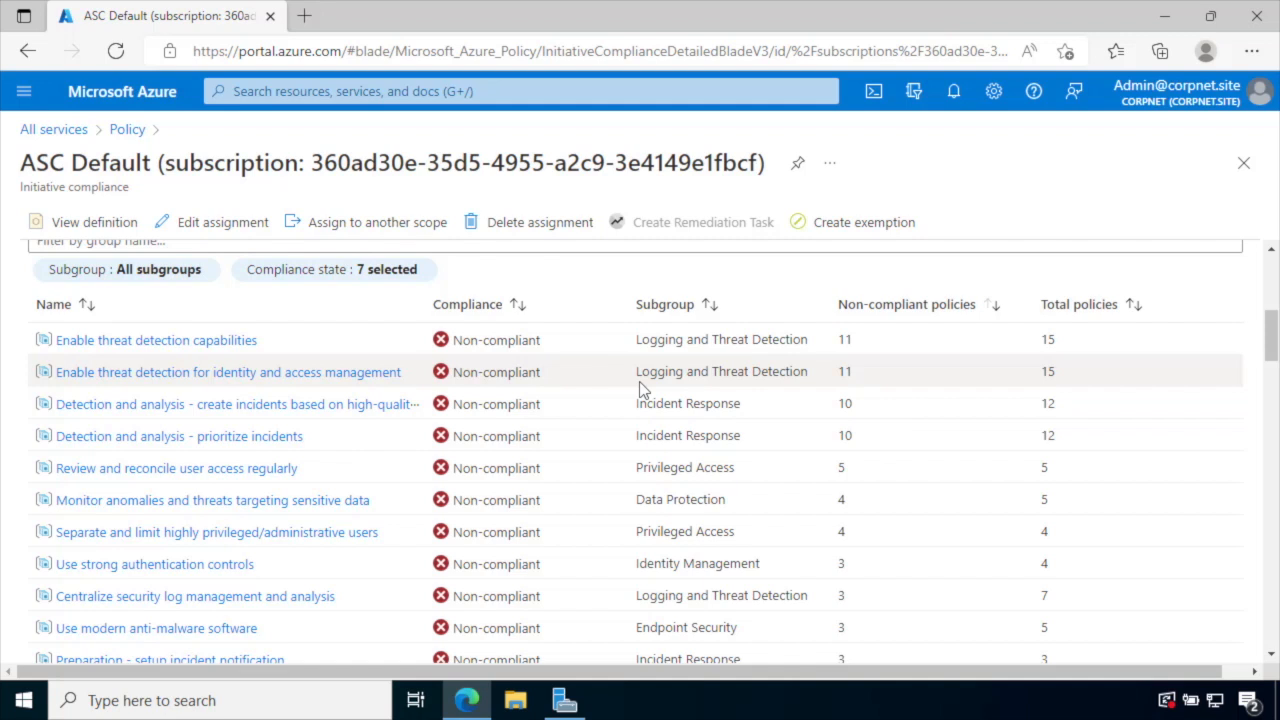
{"action": "left_click", "coordinate": [120, 130]}
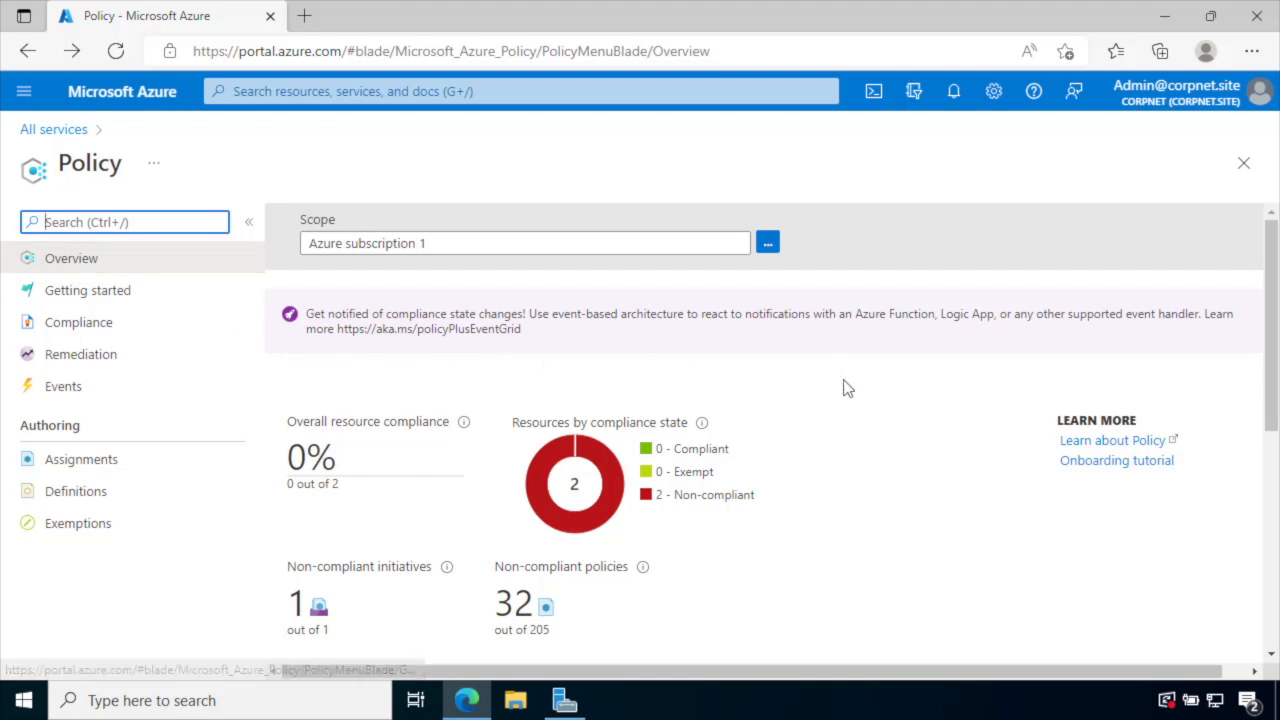
- Go to Policy Compliance and start Assign policy, scoped to Azure subscription 1
{"action": "scroll", "coordinate": [845, 400], "scroll_direction": "down", "scroll_amount": 3}
{"action": "scroll", "coordinate": [845, 400], "scroll_direction": "down", "scroll_amount": 2}
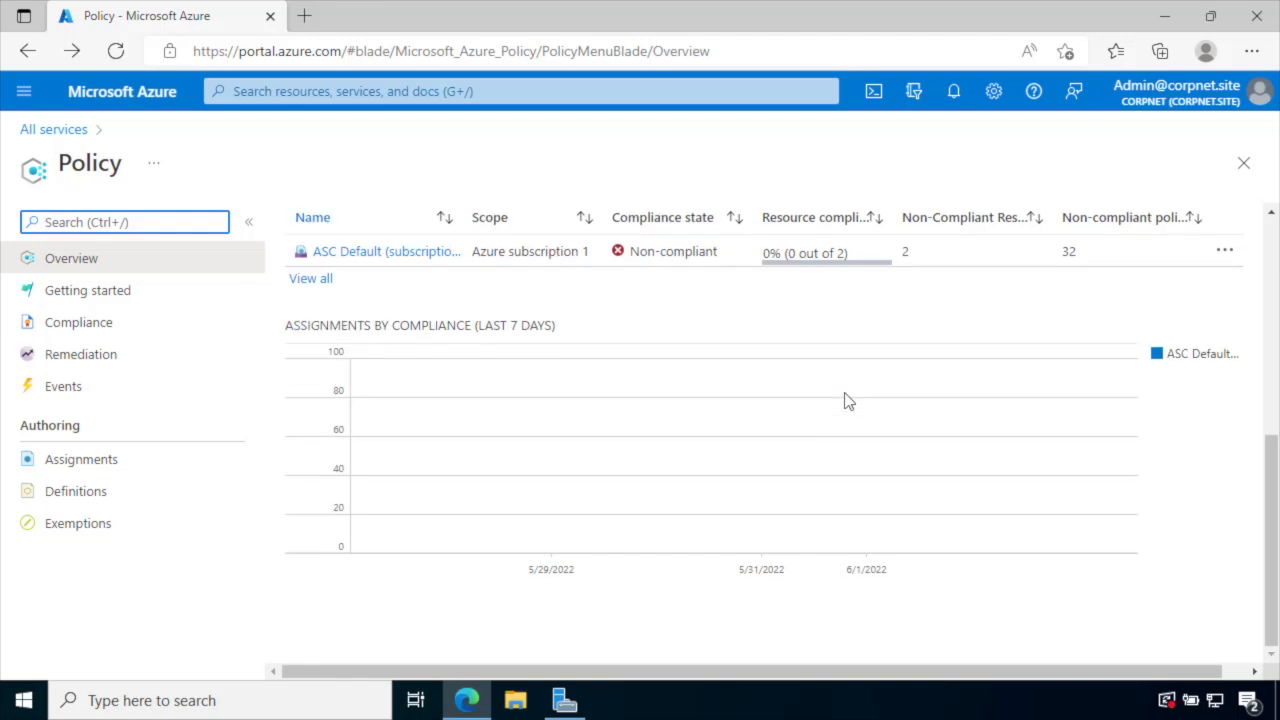
{"action": "left_click", "coordinate": [91, 295]}
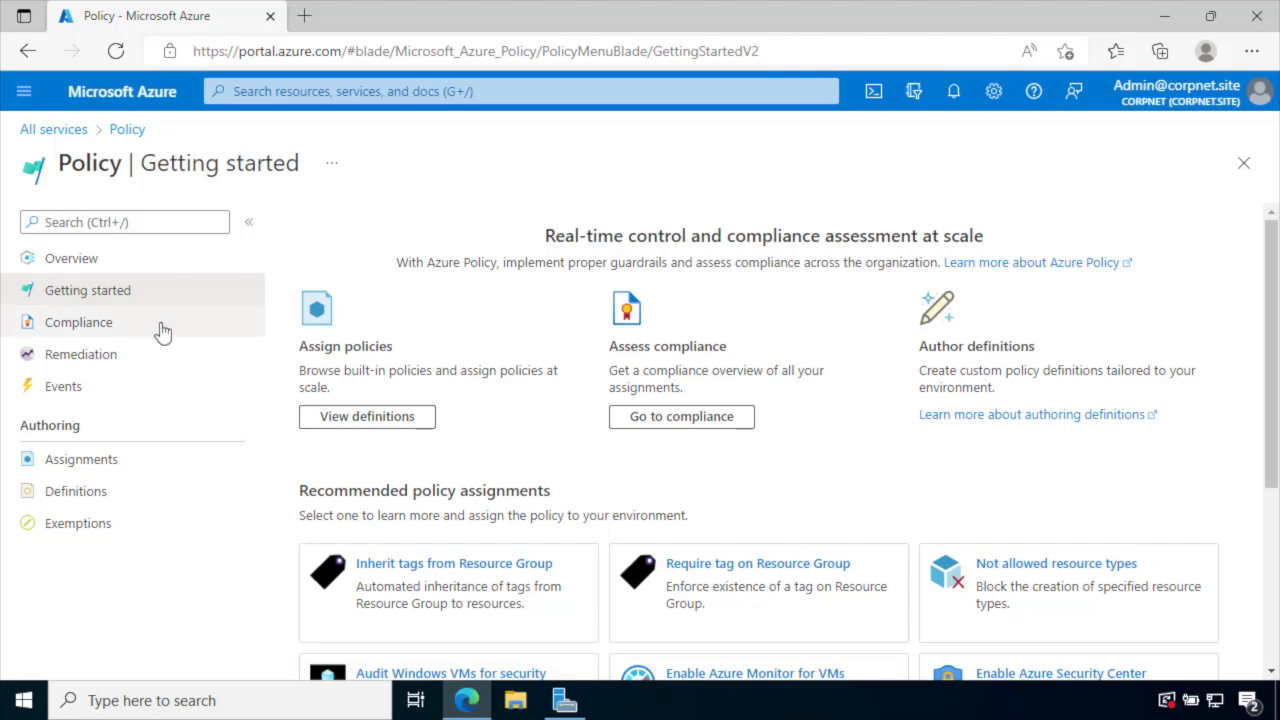
{"action": "left_click", "coordinate": [78, 322]}
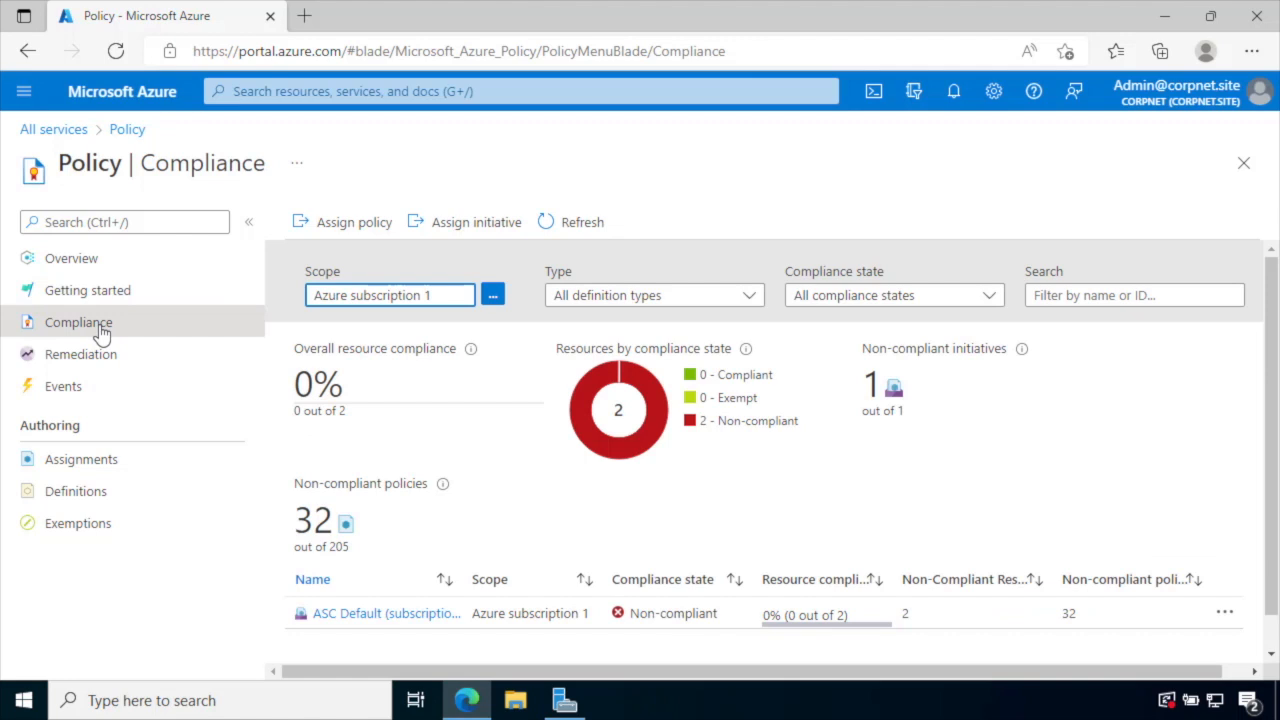
{"action": "left_click", "coordinate": [355, 224]}
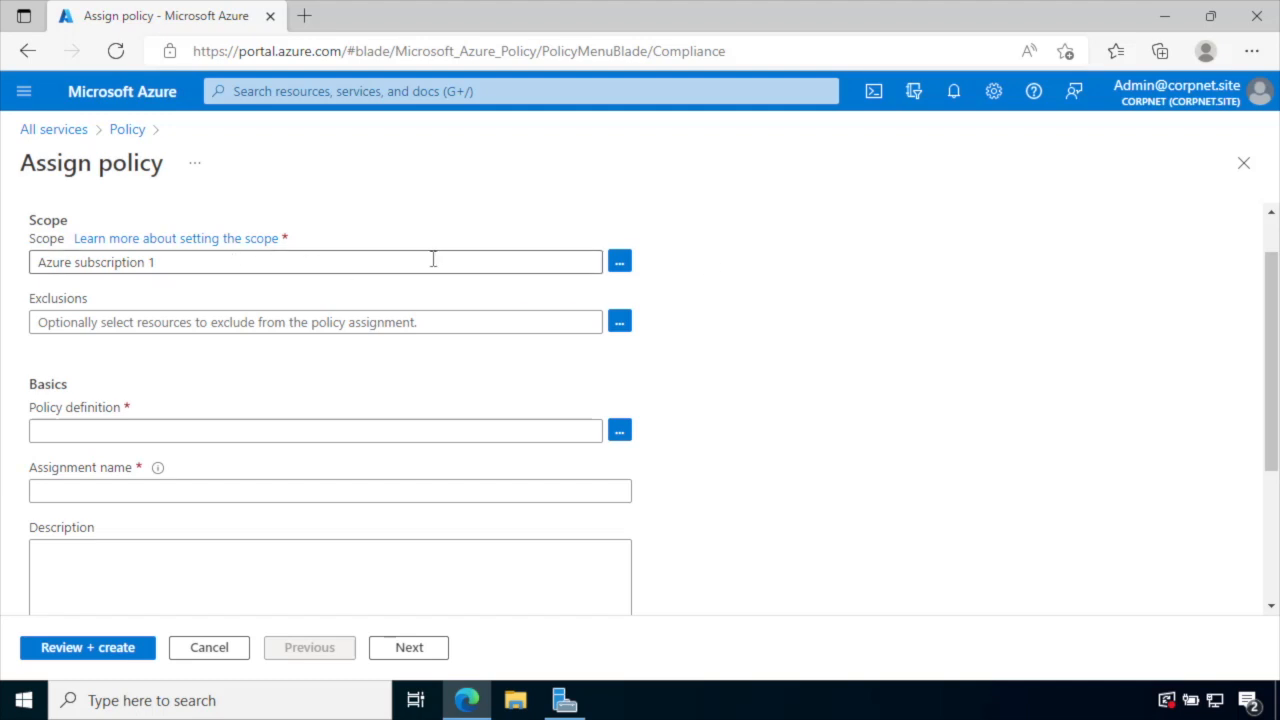
{"action": "left_click", "coordinate": [620, 263]}
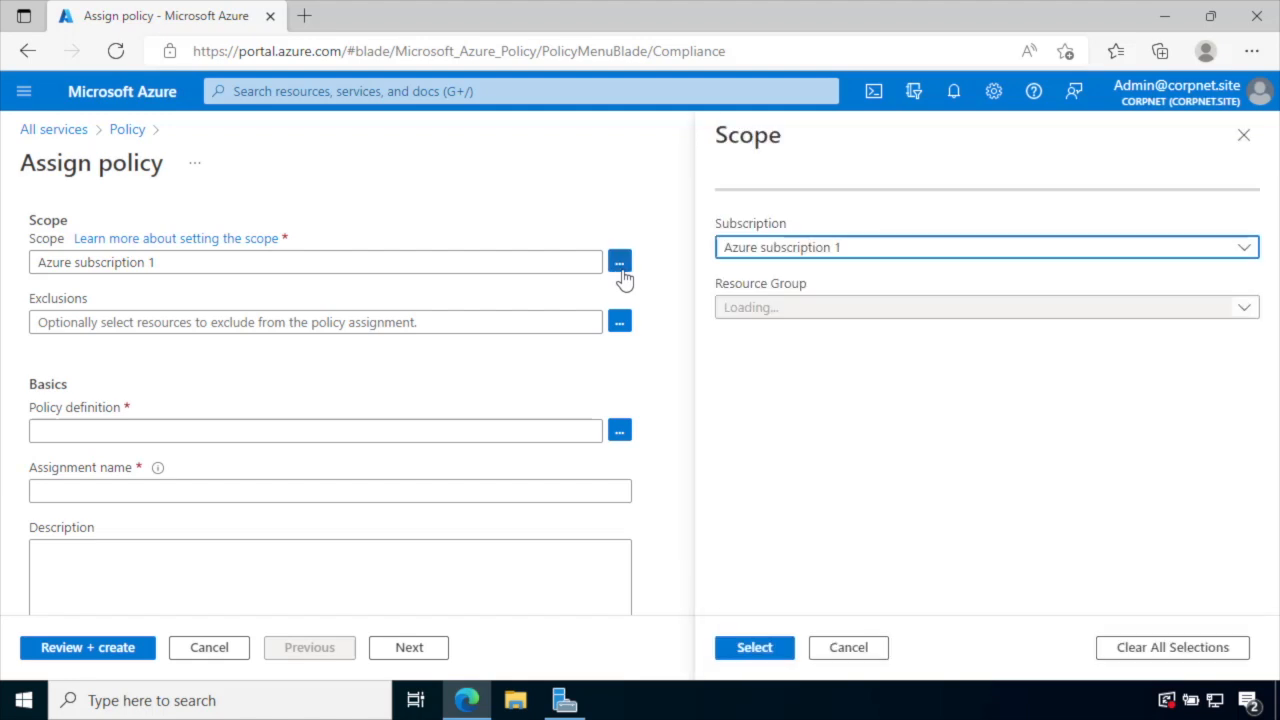
{"action": "left_click", "coordinate": [826, 310]}
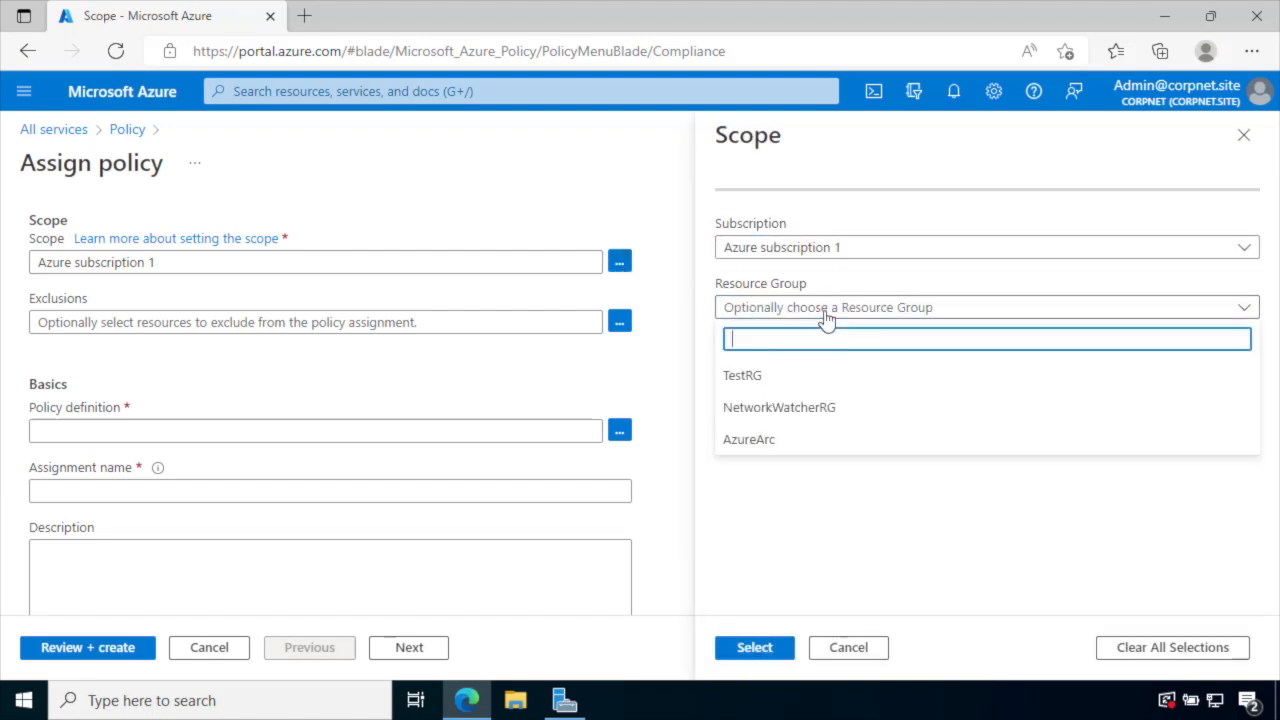
{"action": "left_click", "coordinate": [786, 441]}
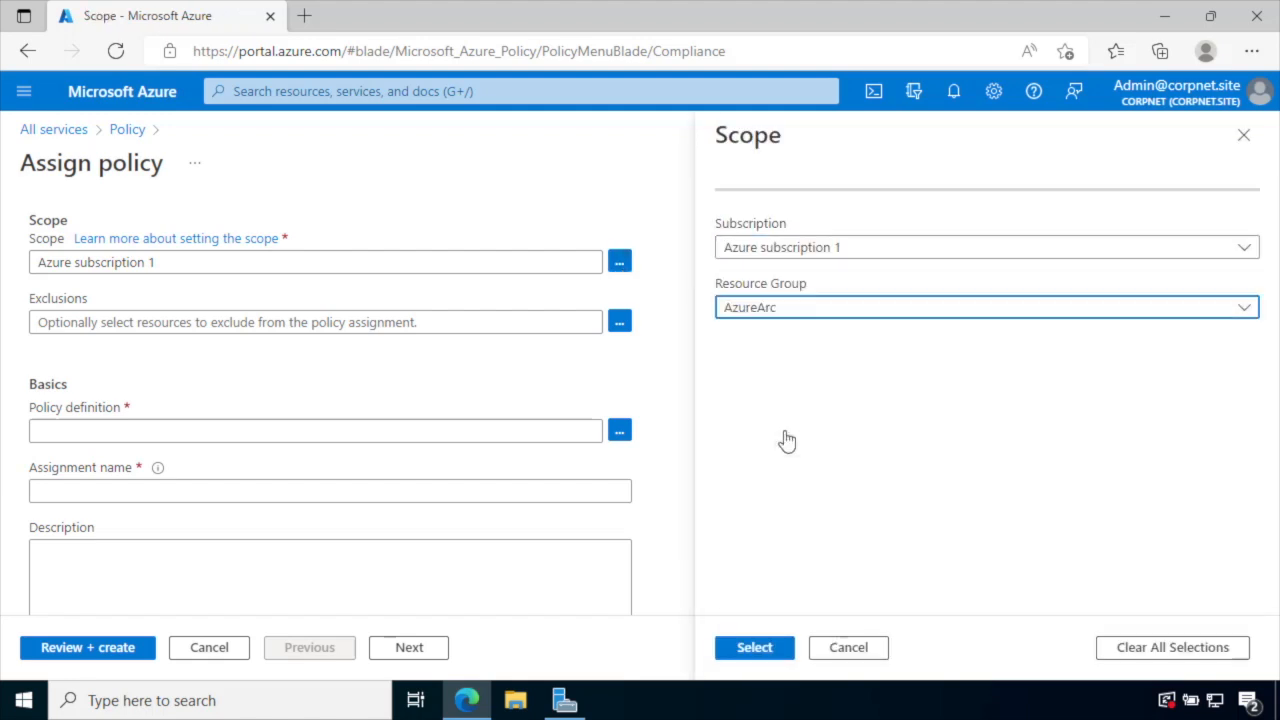
{"action": "left_click", "coordinate": [866, 650]}
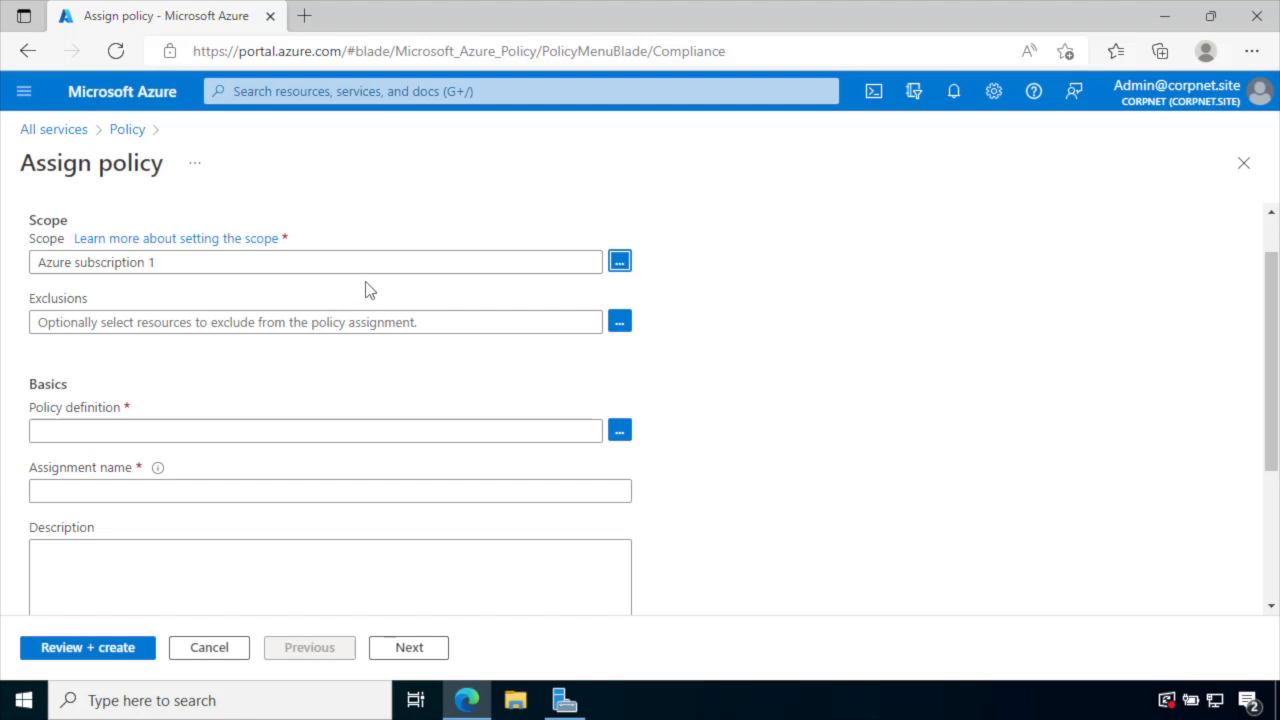
{"action": "left_click", "coordinate": [622, 323]}
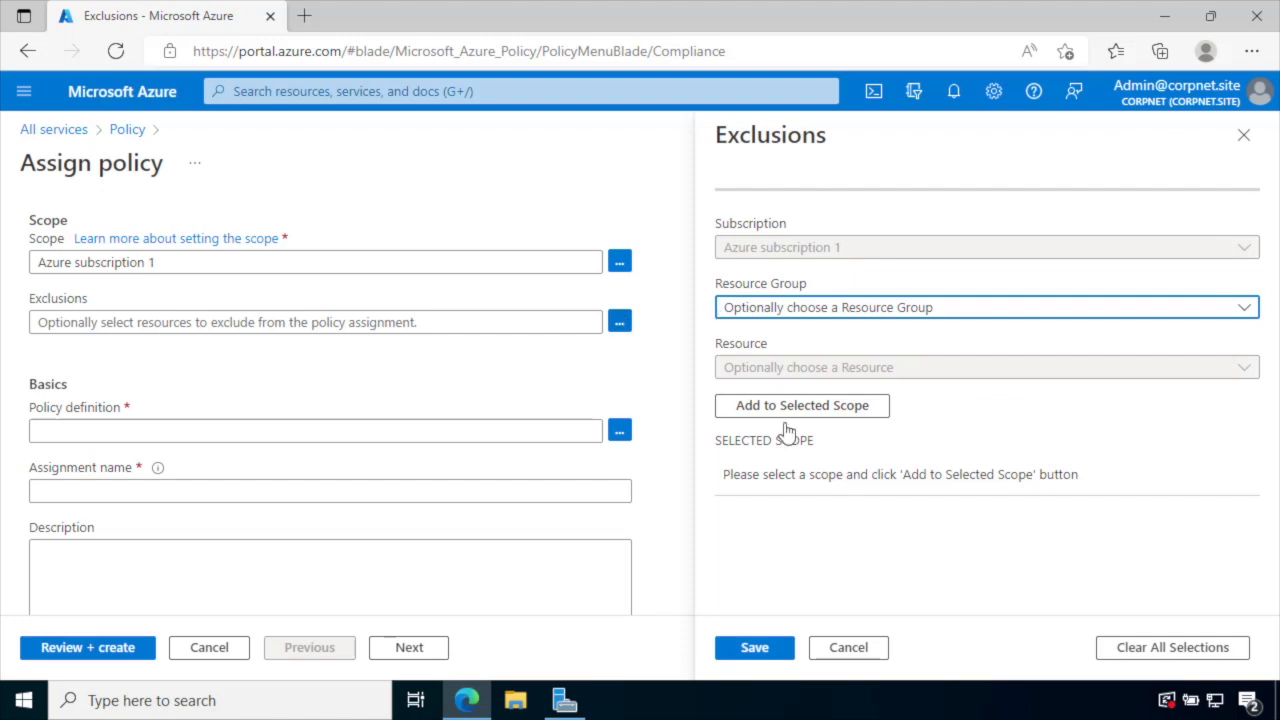
{"action": "left_click", "coordinate": [848, 648]}
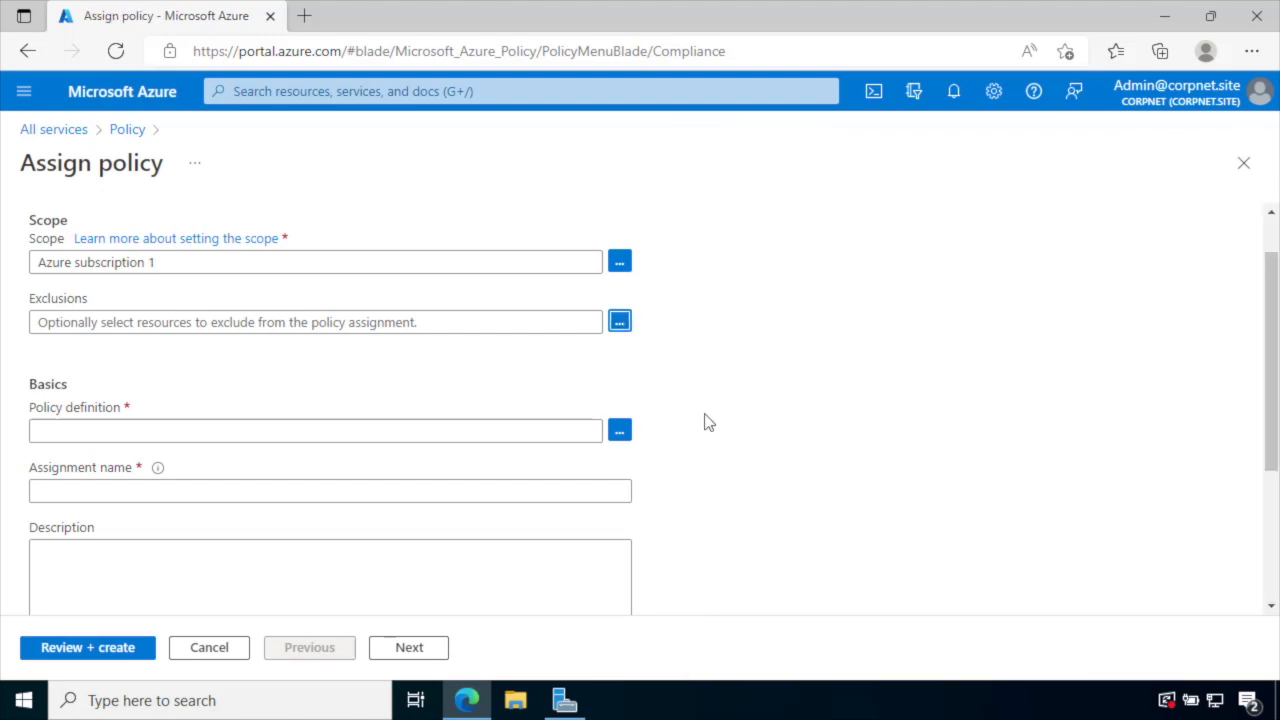
{"action": "scroll", "coordinate": [706, 422], "scroll_direction": "down", "scroll_amount": 2}
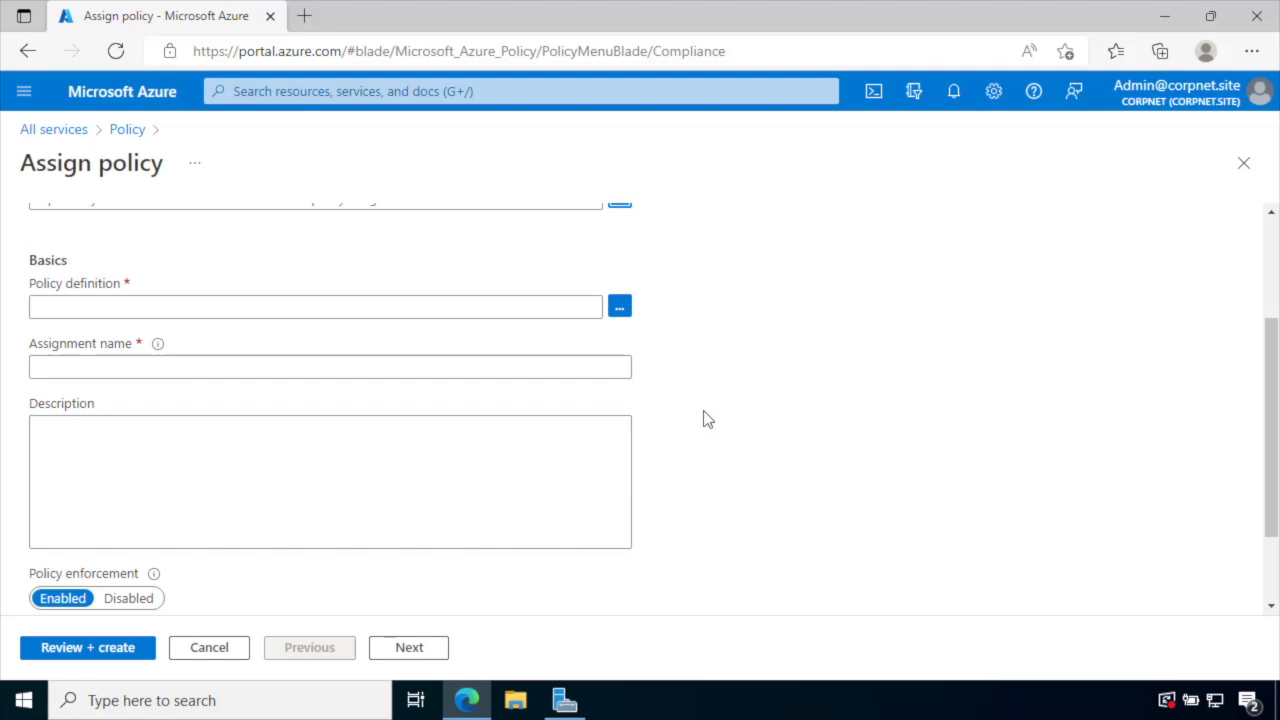
- Open Available Definitions and search for 'server', narrowing 967 definitions to 61
{"action": "left_click", "coordinate": [620, 308]}
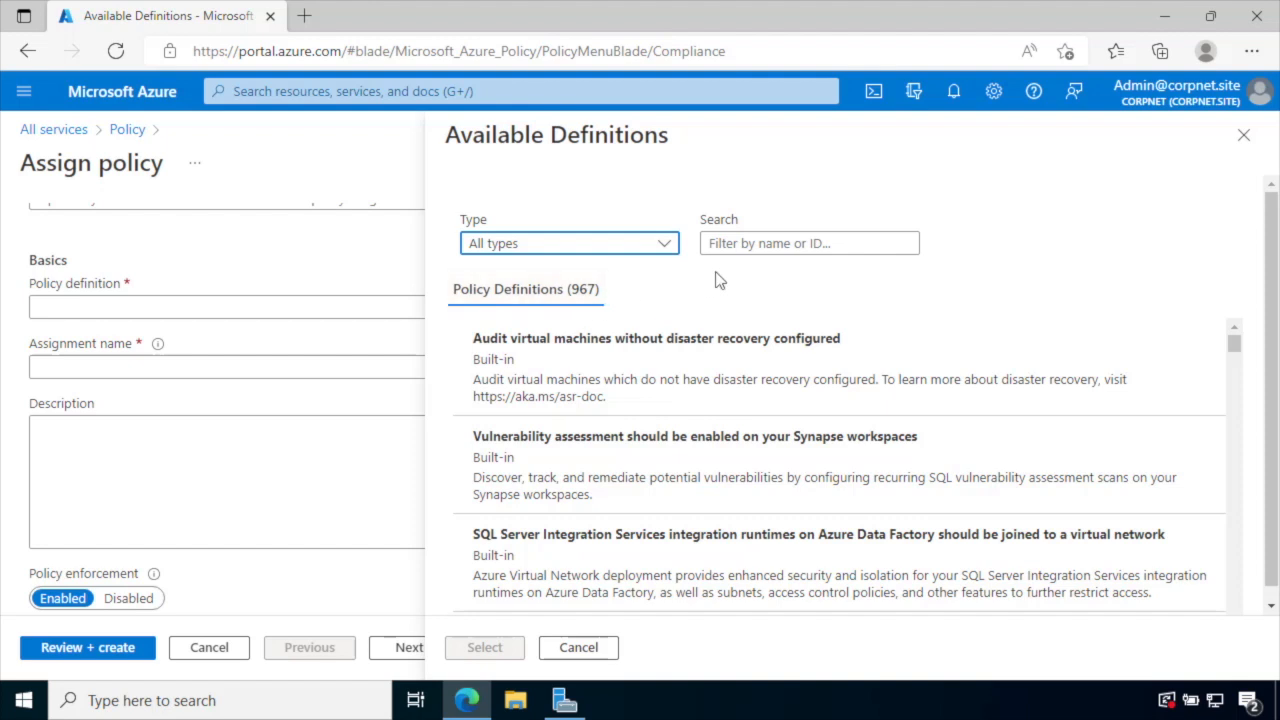
{"action": "left_click", "coordinate": [740, 250]}
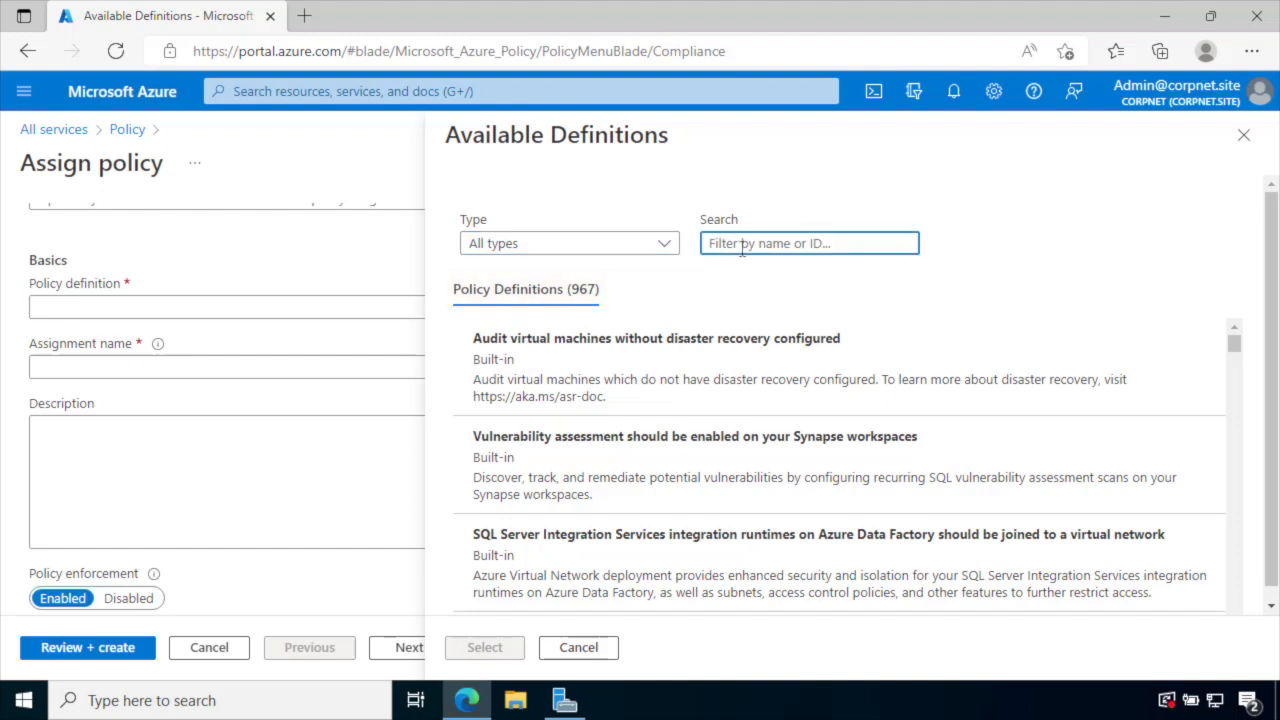
{"action": "type", "text": "server"}
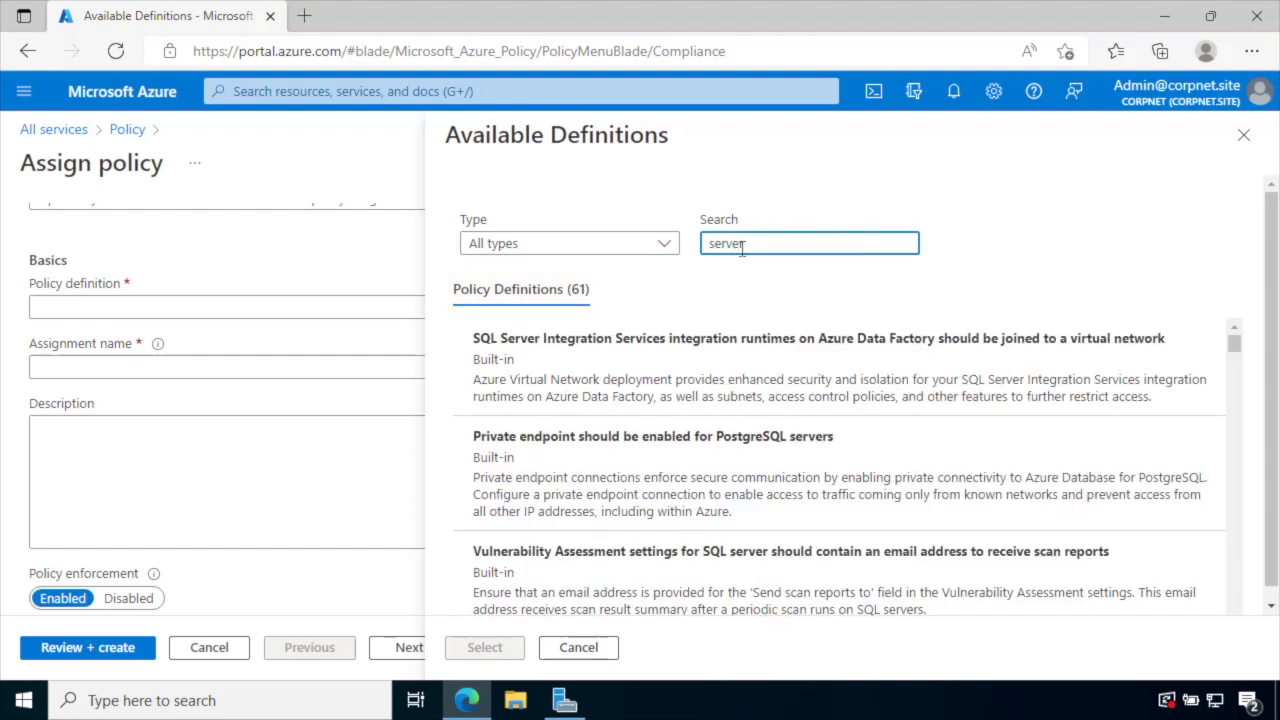
- Select the 'Azure Defender for servers should be enabled' definition from the results
{"action": "scroll", "coordinate": [763, 425], "scroll_direction": "down", "scroll_amount": 2}
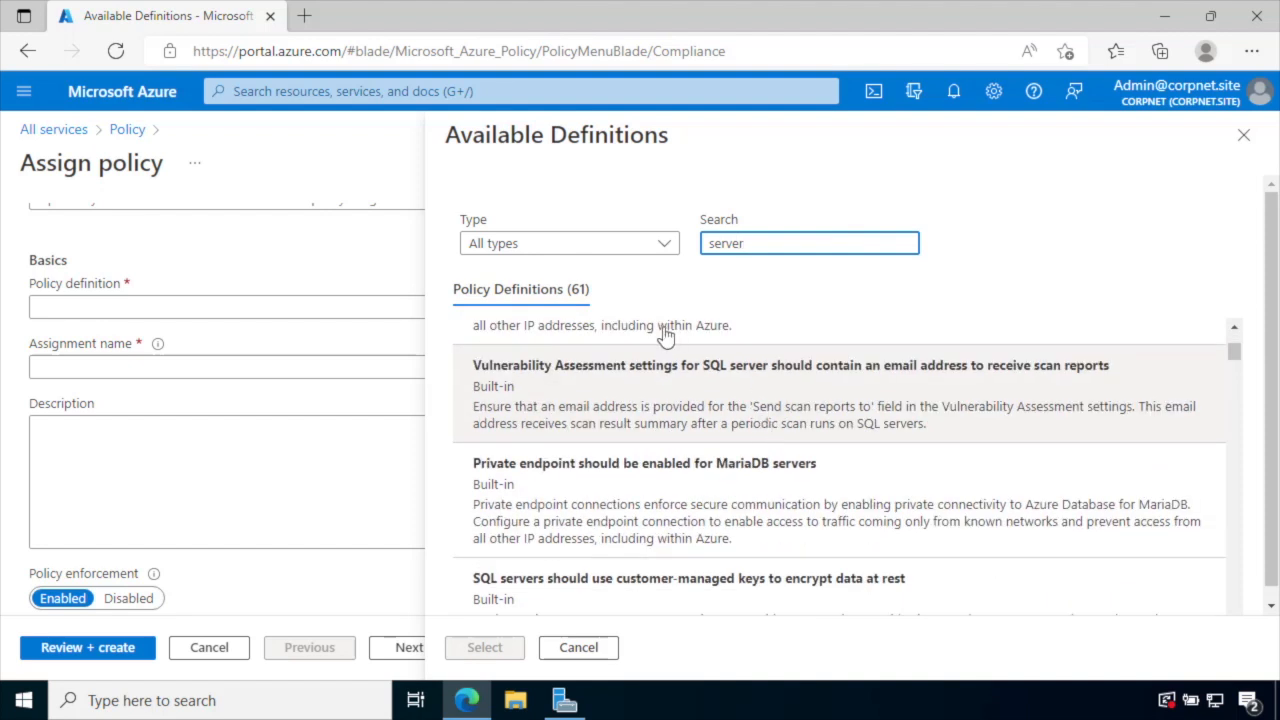
{"action": "scroll", "coordinate": [818, 420], "scroll_direction": "down", "scroll_amount": 1}
{"action": "scroll", "coordinate": [816, 418], "scroll_direction": "down", "scroll_amount": 1}
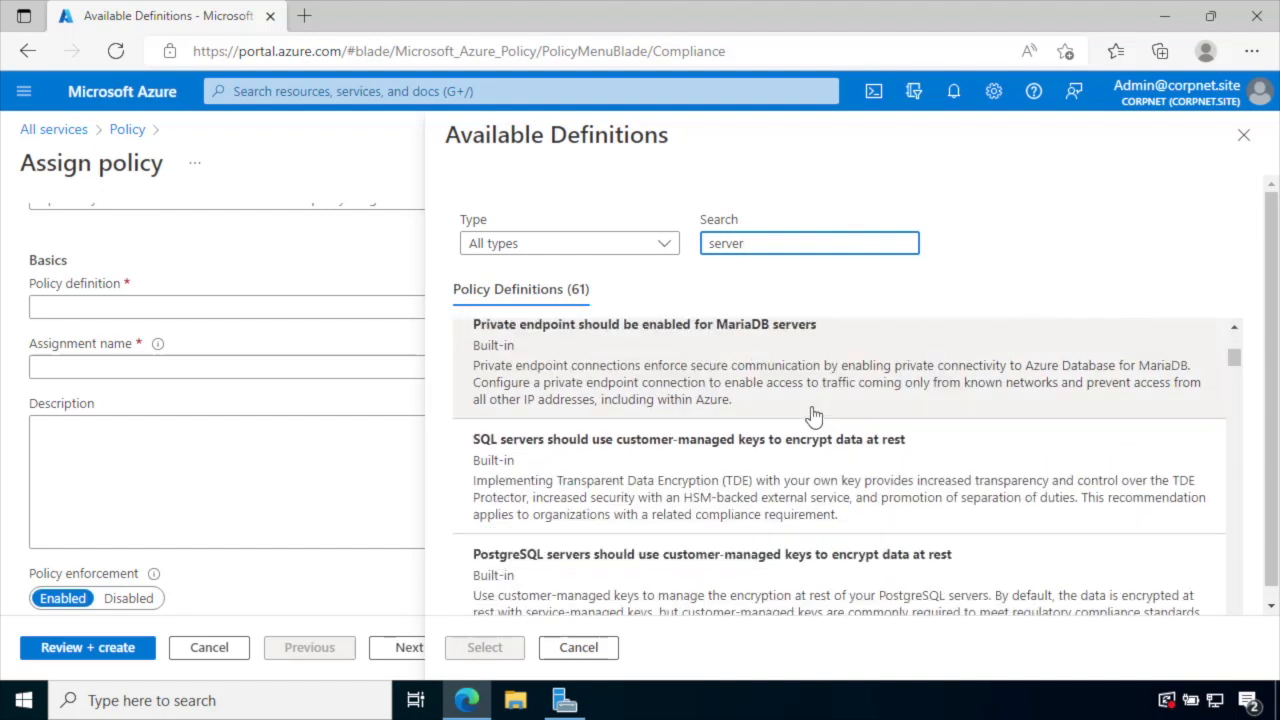
{"action": "scroll", "coordinate": [750, 438], "scroll_direction": "down", "scroll_amount": 2}
{"action": "scroll", "coordinate": [752, 440], "scroll_direction": "down", "scroll_amount": 3}
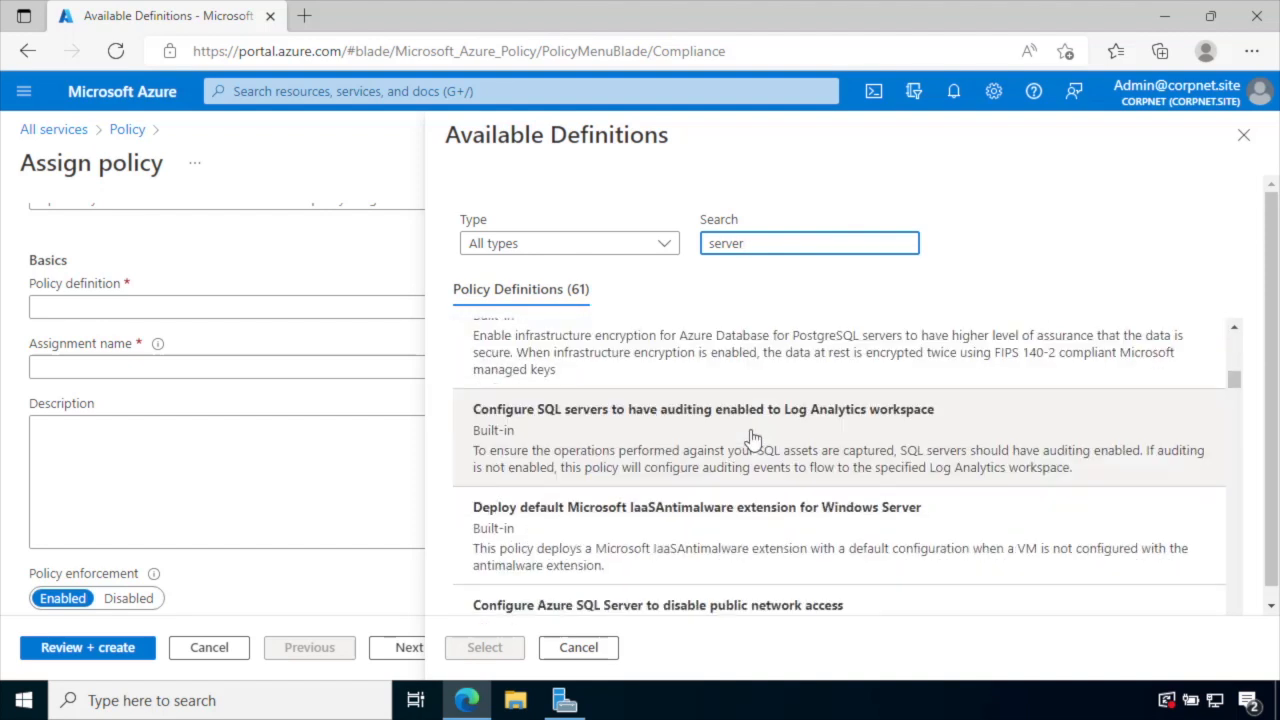
{"action": "scroll", "coordinate": [752, 440], "scroll_direction": "down", "scroll_amount": 2}
{"action": "scroll", "coordinate": [750, 430], "scroll_direction": "up", "scroll_amount": 1}
{"action": "scroll", "coordinate": [745, 410], "scroll_direction": "down", "scroll_amount": 5}
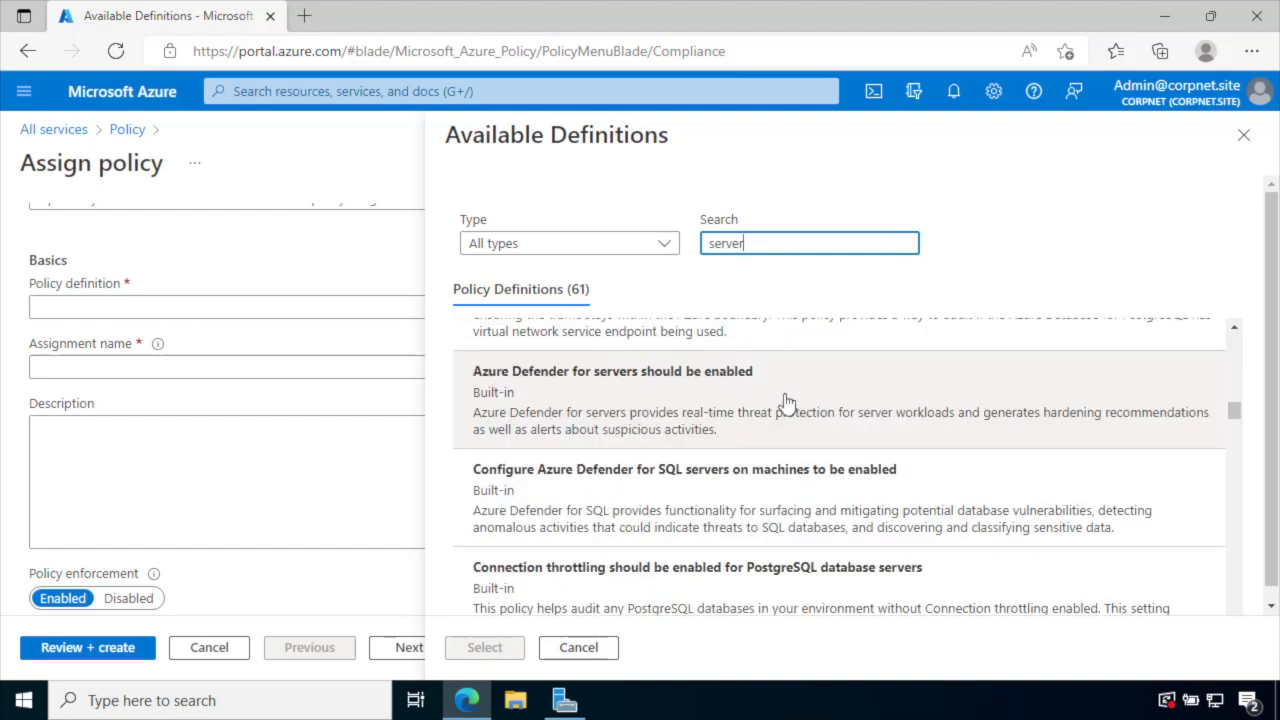
{"action": "left_click", "coordinate": [740, 395]}
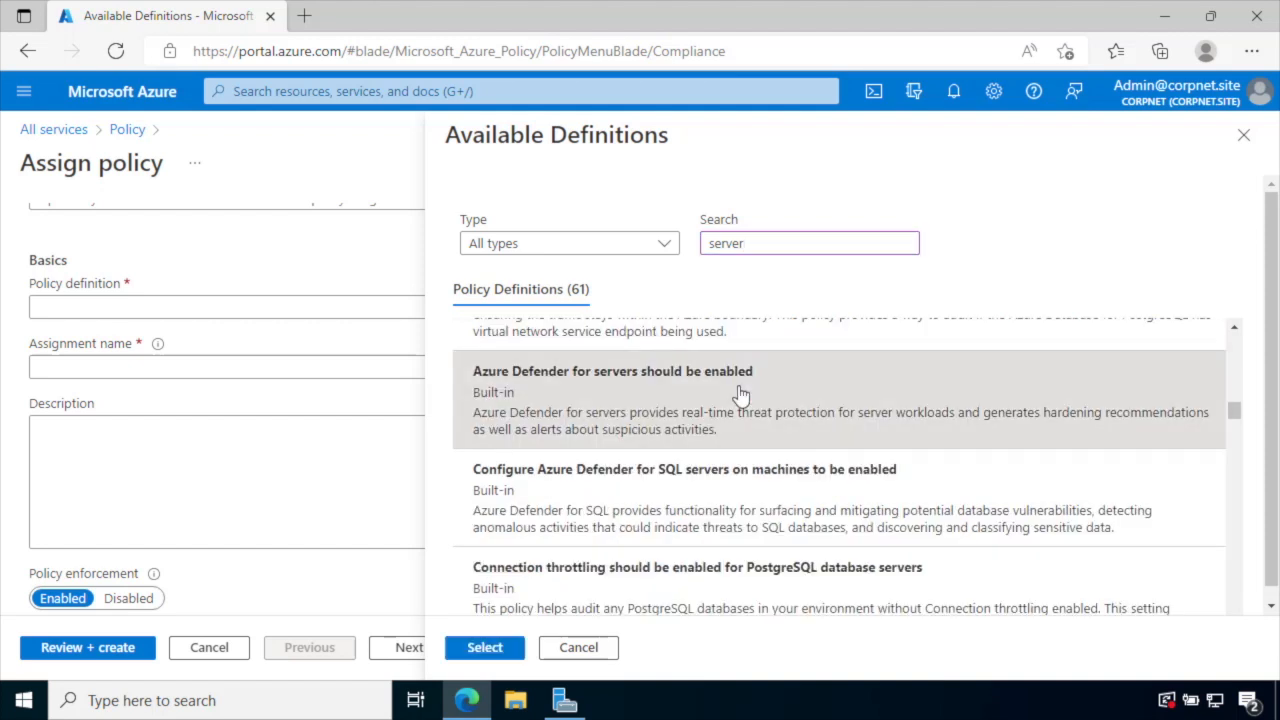
{"action": "left_click", "coordinate": [498, 648]}
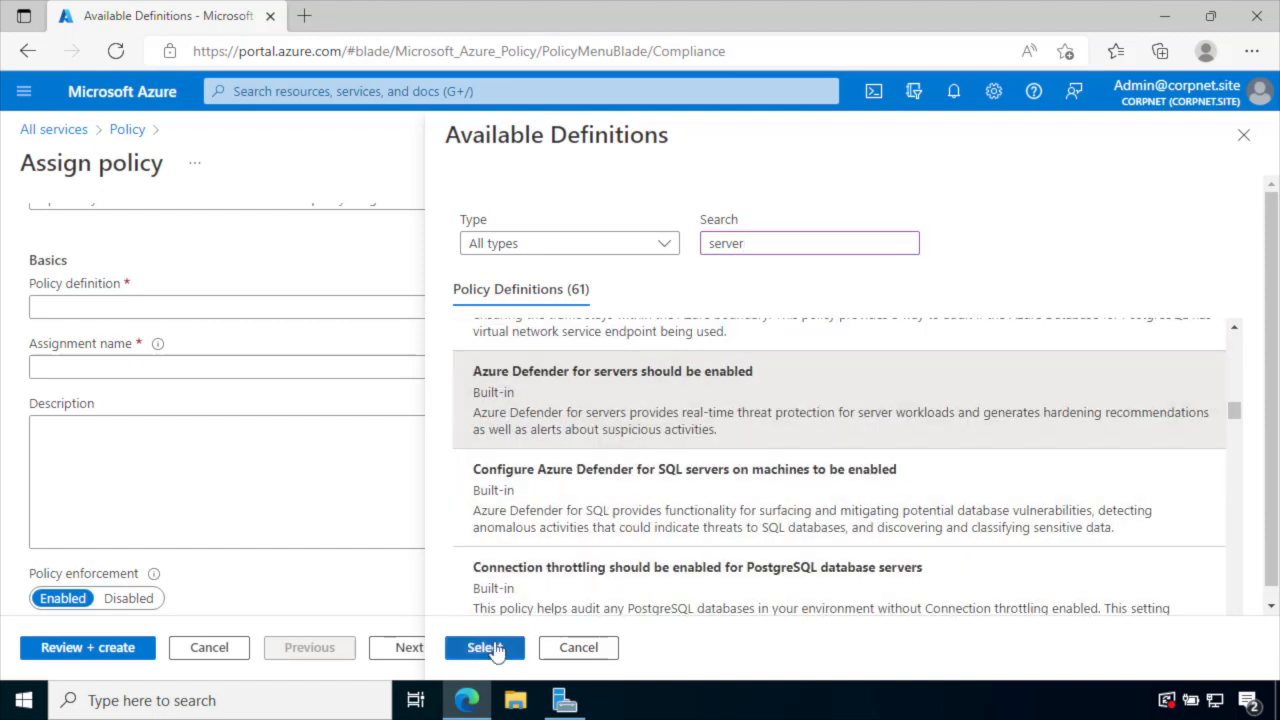
- Leave the Description empty and continue to the Parameters tab, which needs no input
{"action": "left_click", "coordinate": [326, 480]}
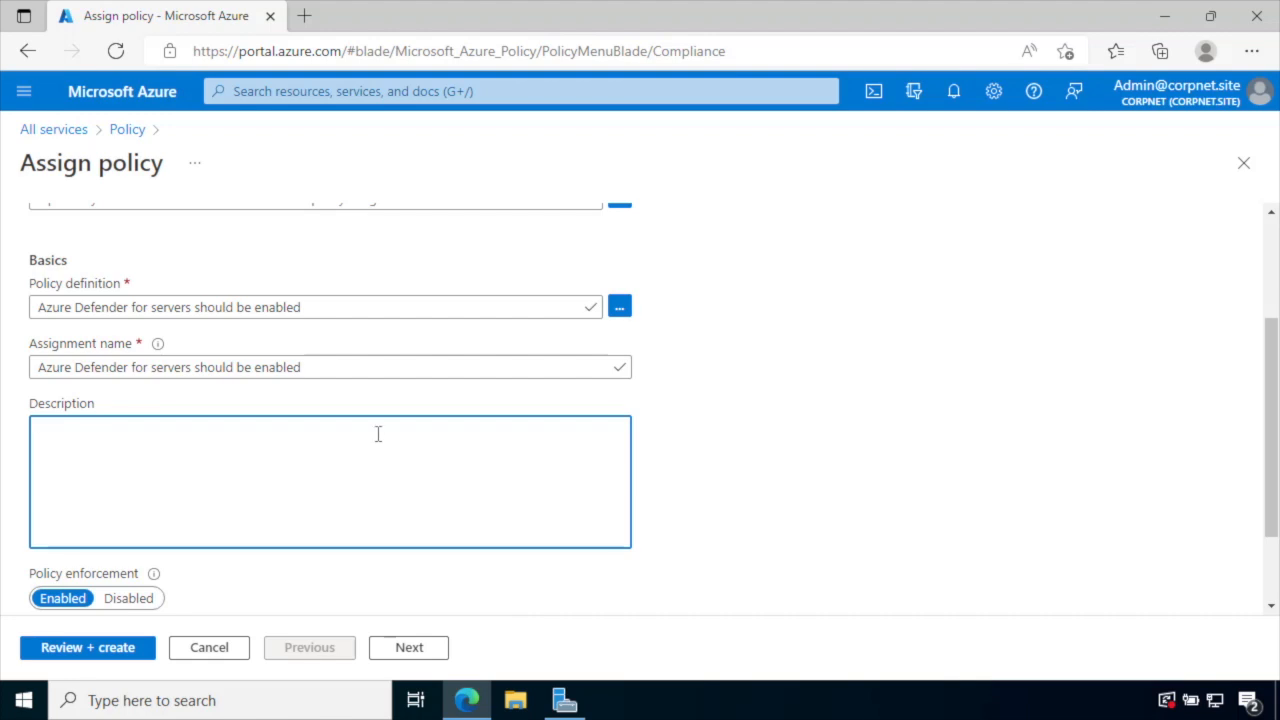
{"action": "scroll", "coordinate": [180, 381], "scroll_direction": "down", "scroll_amount": 2}
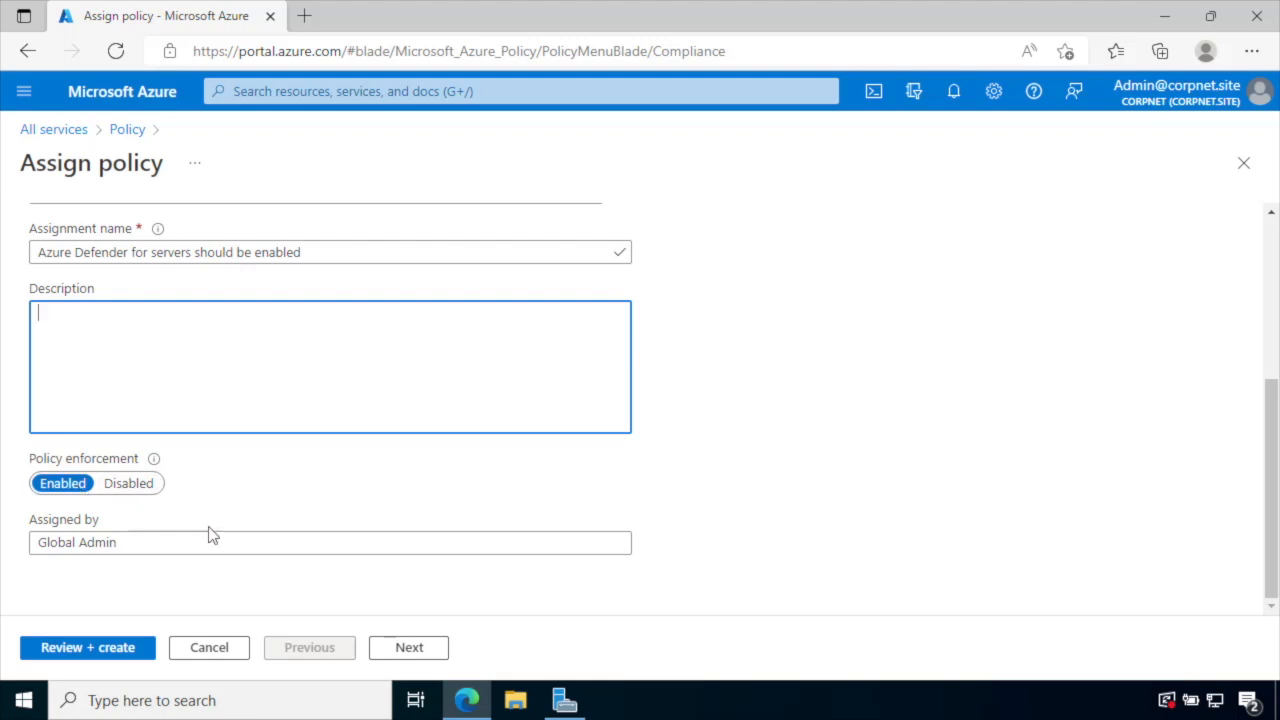
{"action": "left_click", "coordinate": [409, 655]}
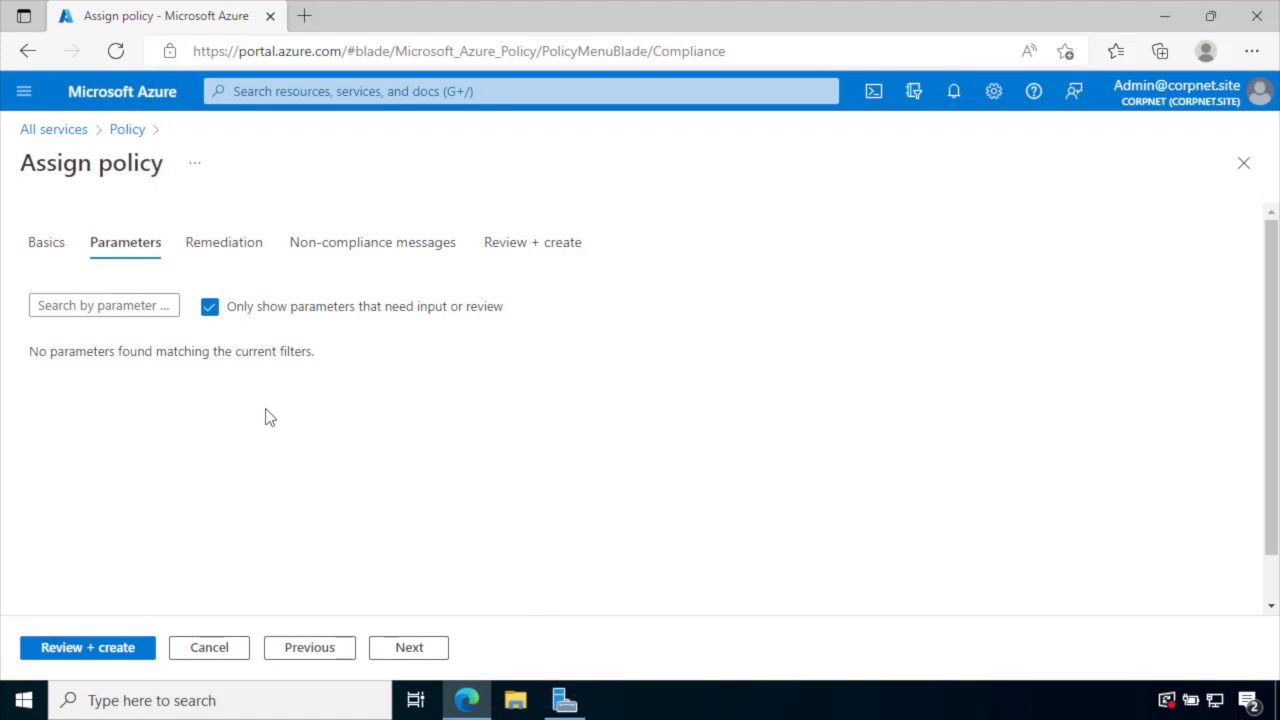
- Move from Parameters on to the Remediation tab
{"action": "left_click", "coordinate": [398, 650]}
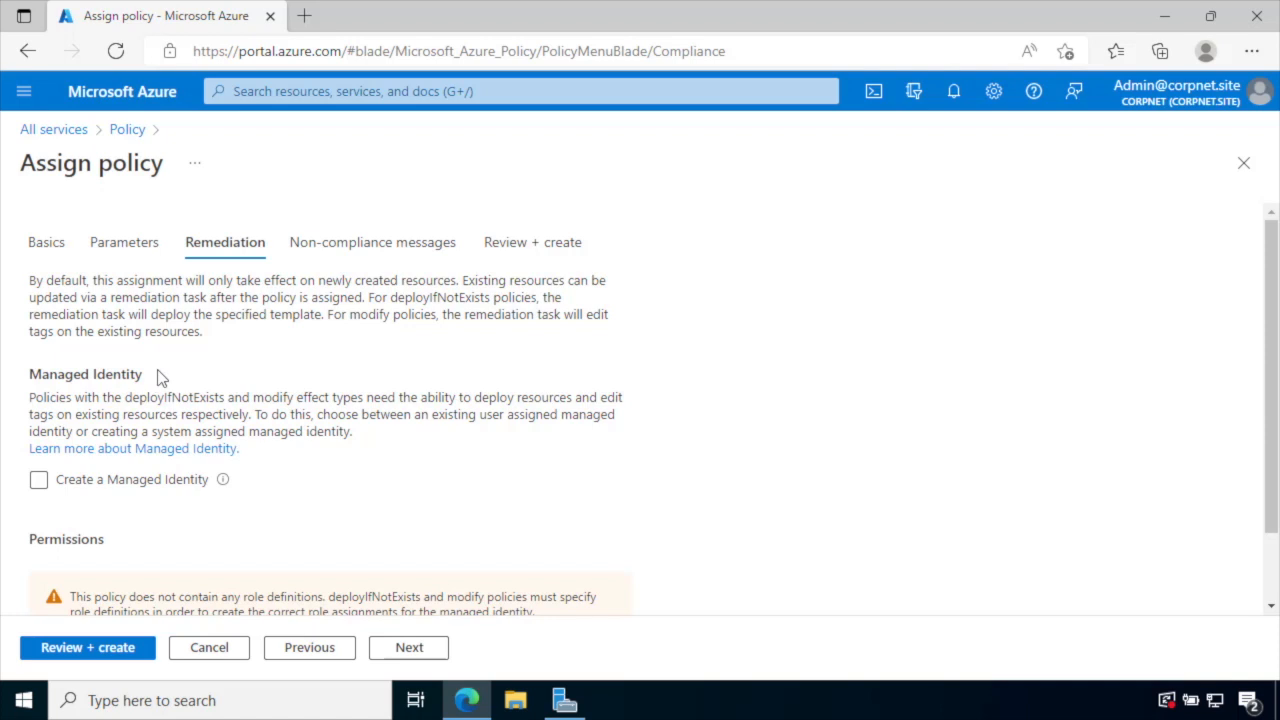
- Enable a system-assigned managed identity in East US, then continue to Non-compliance messages
{"action": "scroll", "coordinate": [160, 376], "scroll_direction": "down", "scroll_amount": 1}
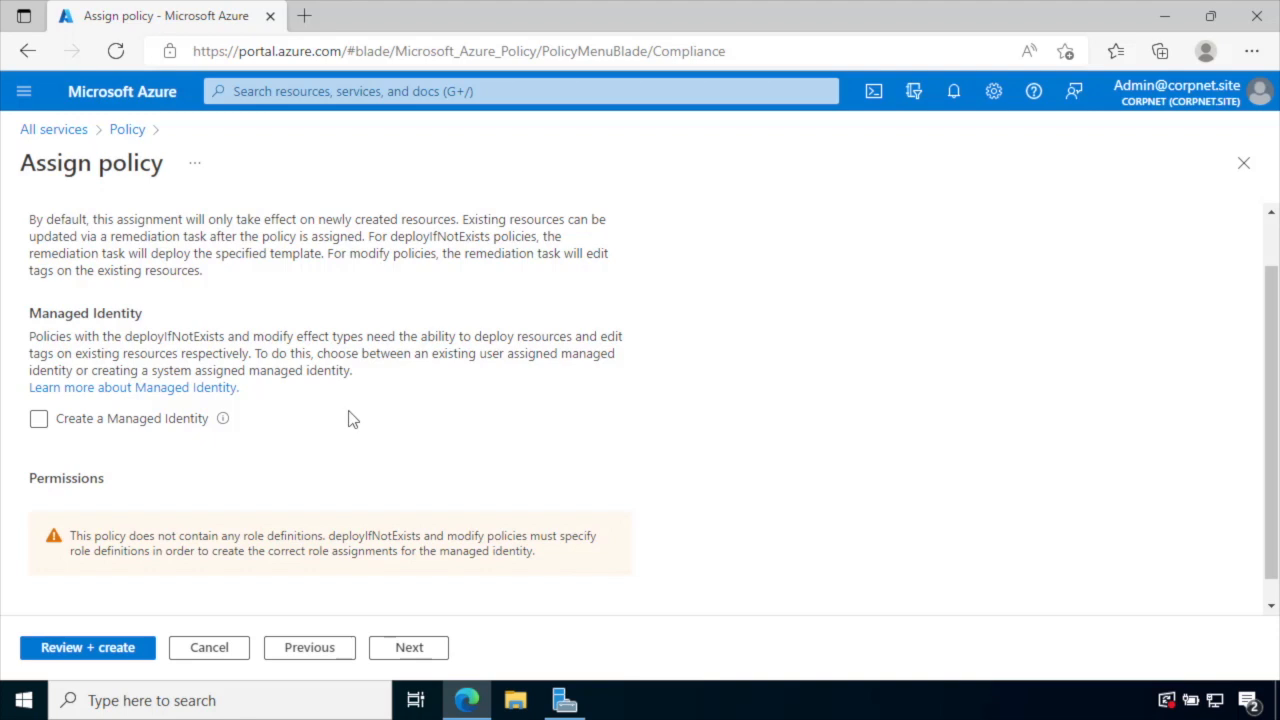
{"action": "left_click", "coordinate": [39, 422]}
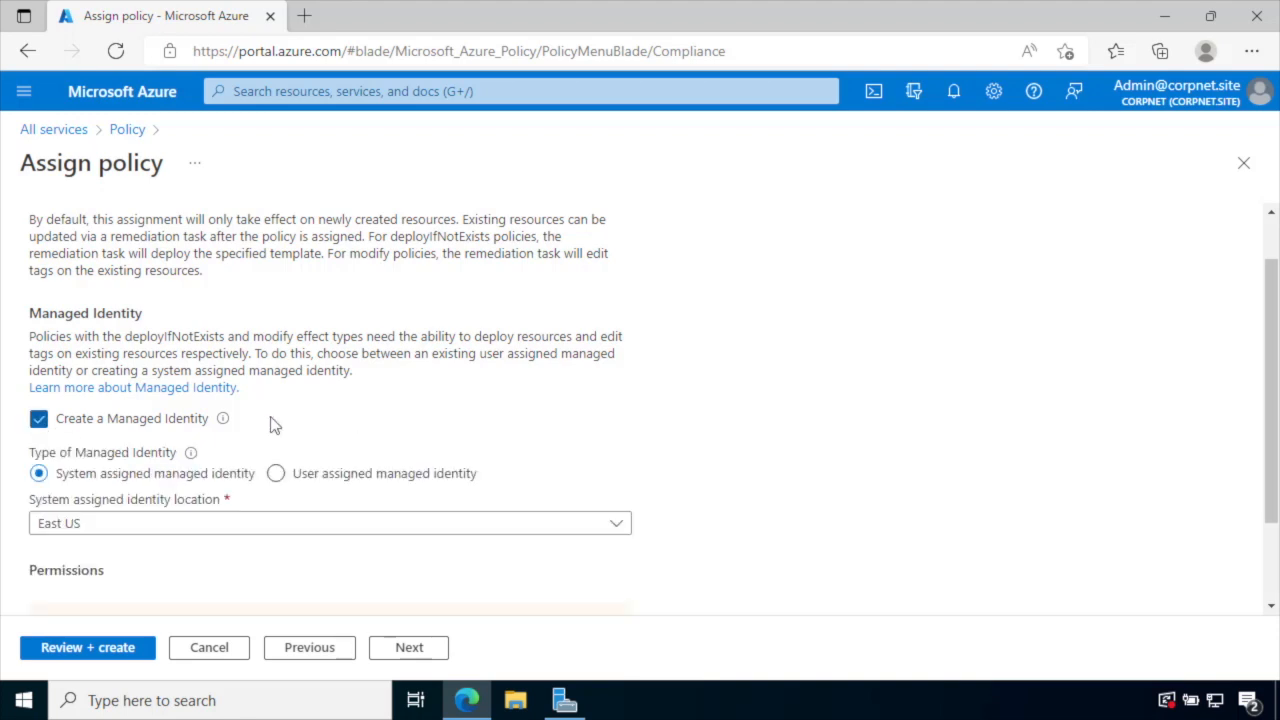
{"action": "scroll", "coordinate": [297, 411], "scroll_direction": "down", "scroll_amount": 2}
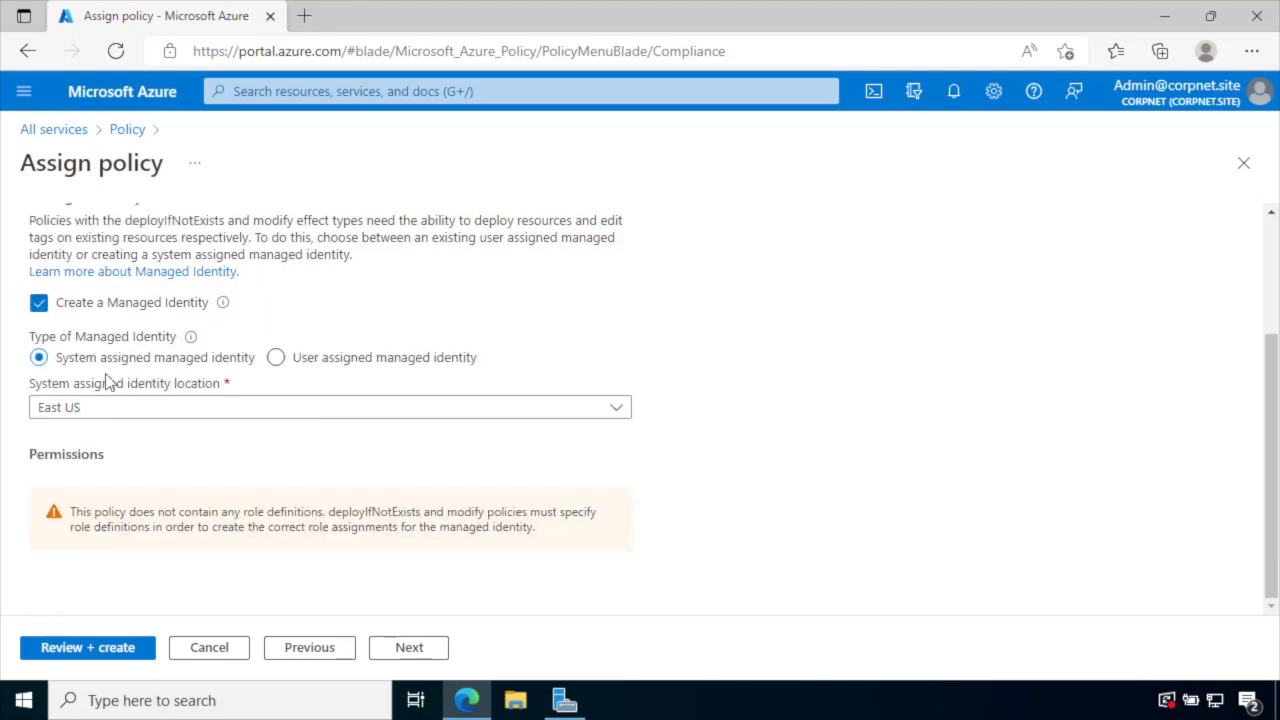
{"action": "left_click", "coordinate": [276, 359]}
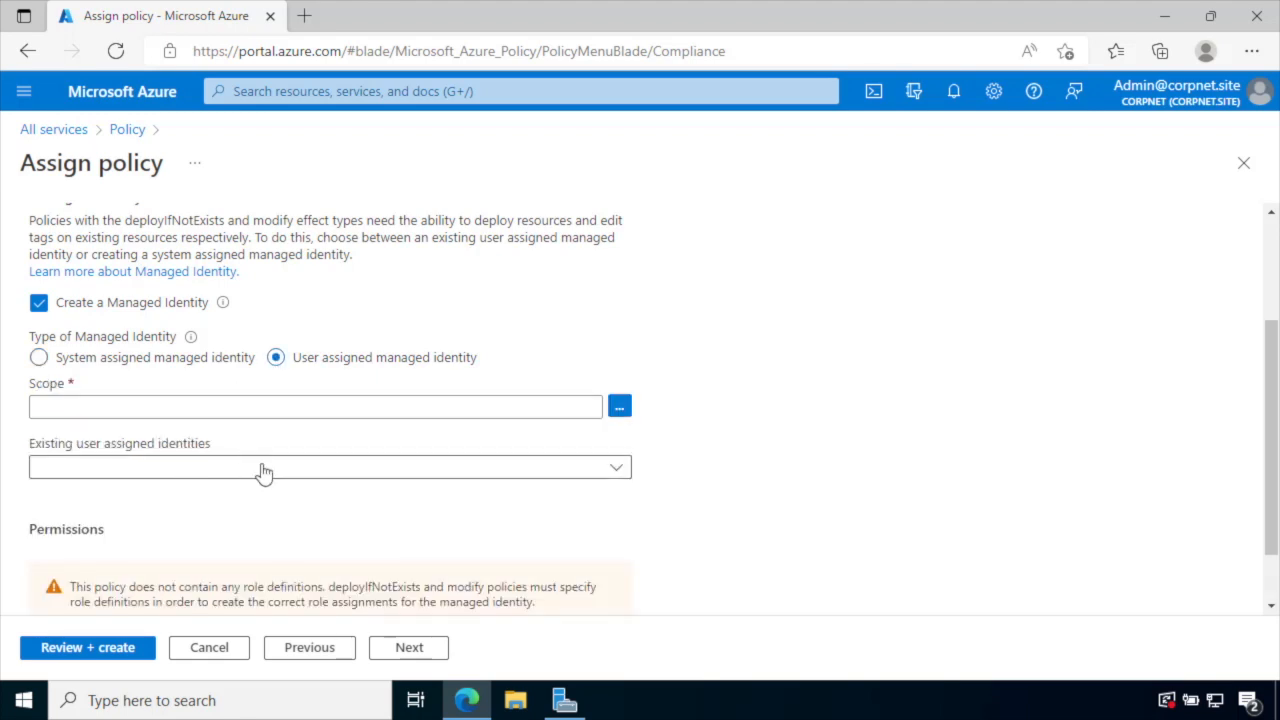
{"action": "left_click", "coordinate": [39, 358]}
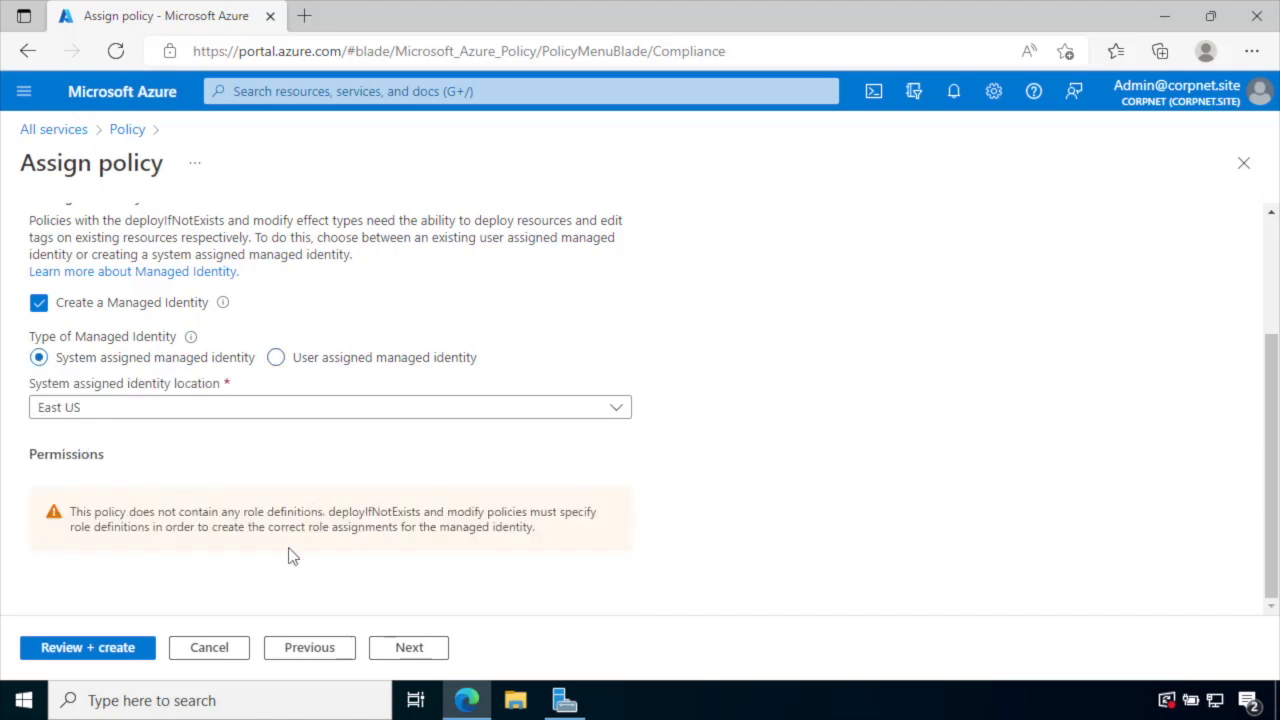
{"action": "left_click", "coordinate": [410, 648]}
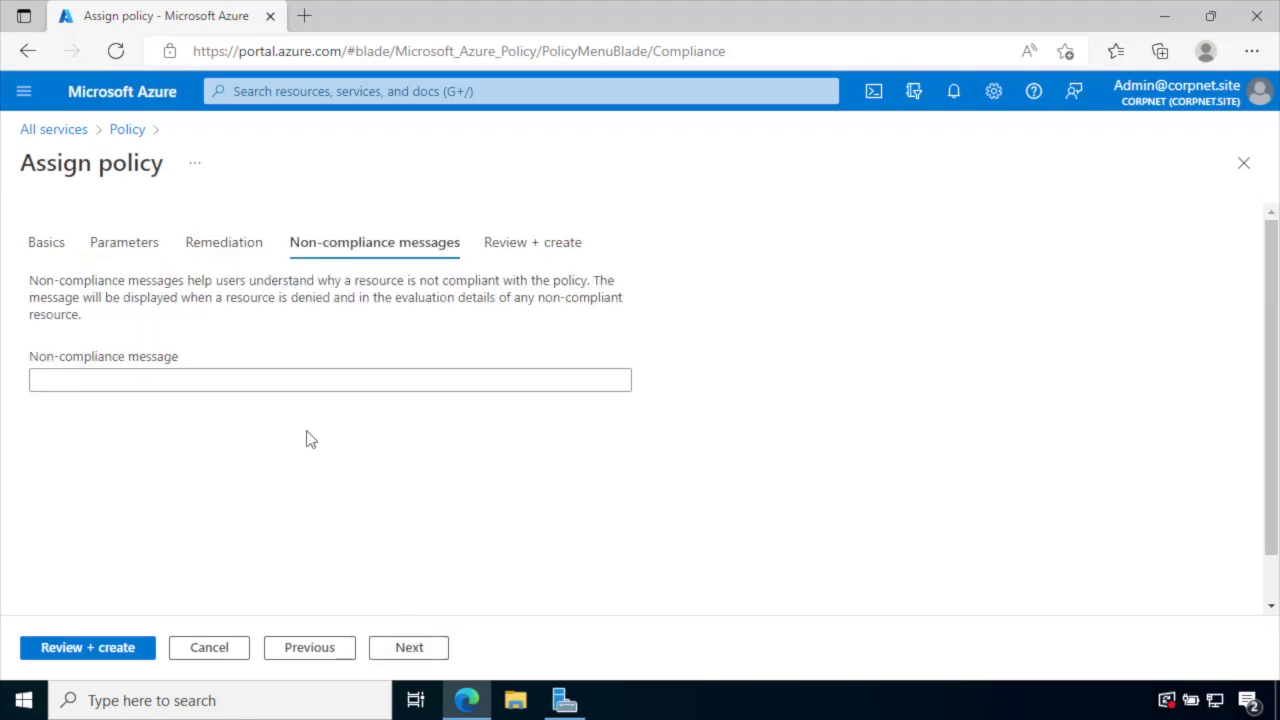
- Enter the non-compliance message 'If it's a server, you need to use Defender!'
{"action": "left_click", "coordinate": [278, 380]}
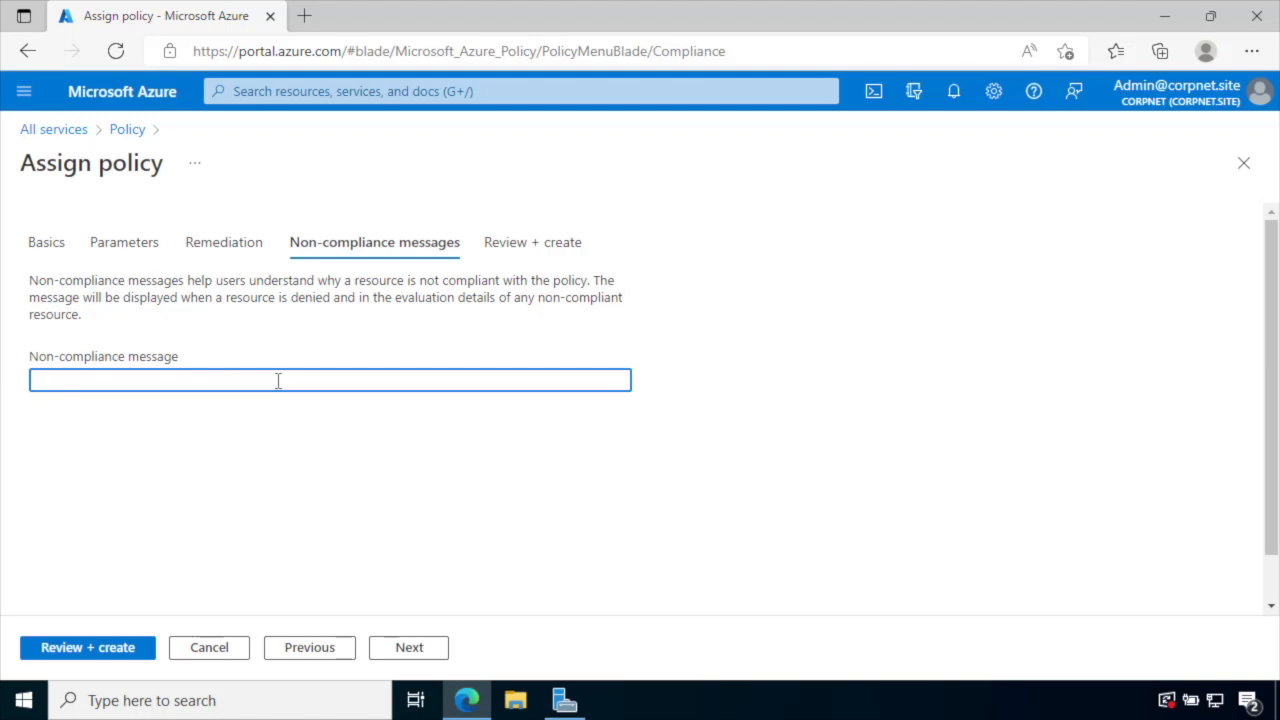
{"action": "type", "text": "If it's a server, you need to us"}
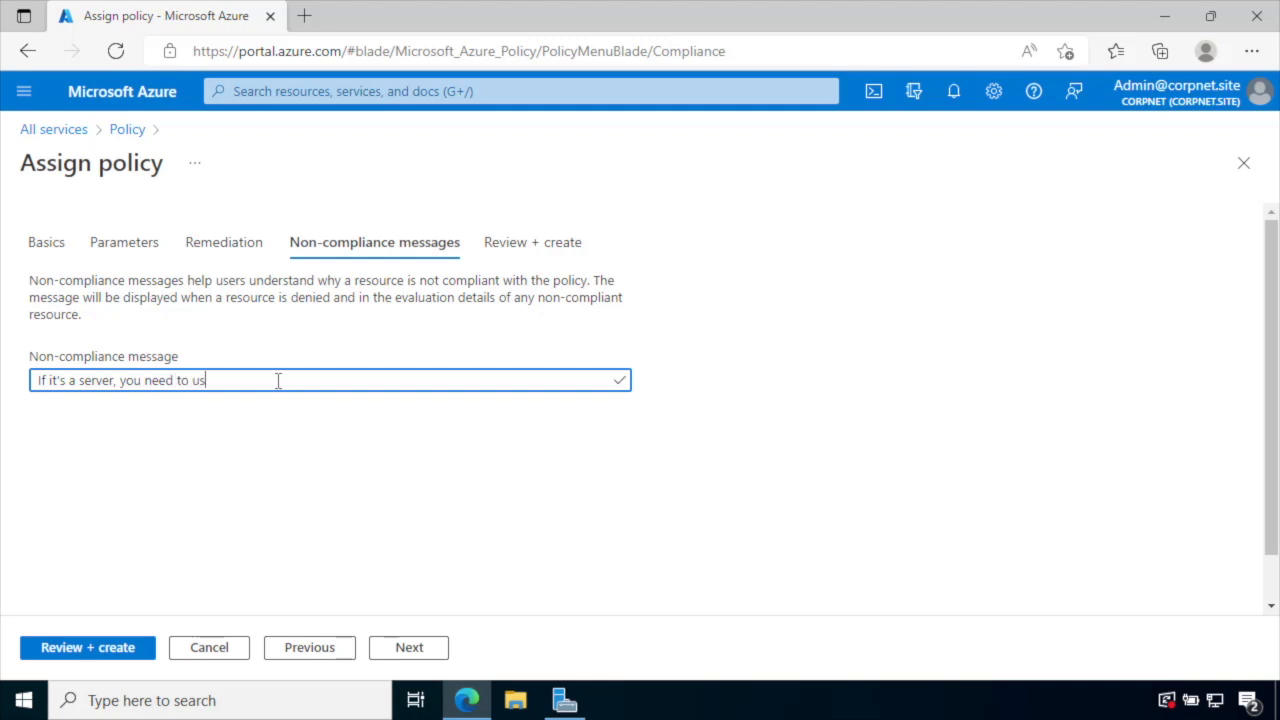
{"action": "type", "text": "e Defender!"}
- Review the summary and create the Azure Defender for servers assignment
{"action": "left_click", "coordinate": [428, 651]}
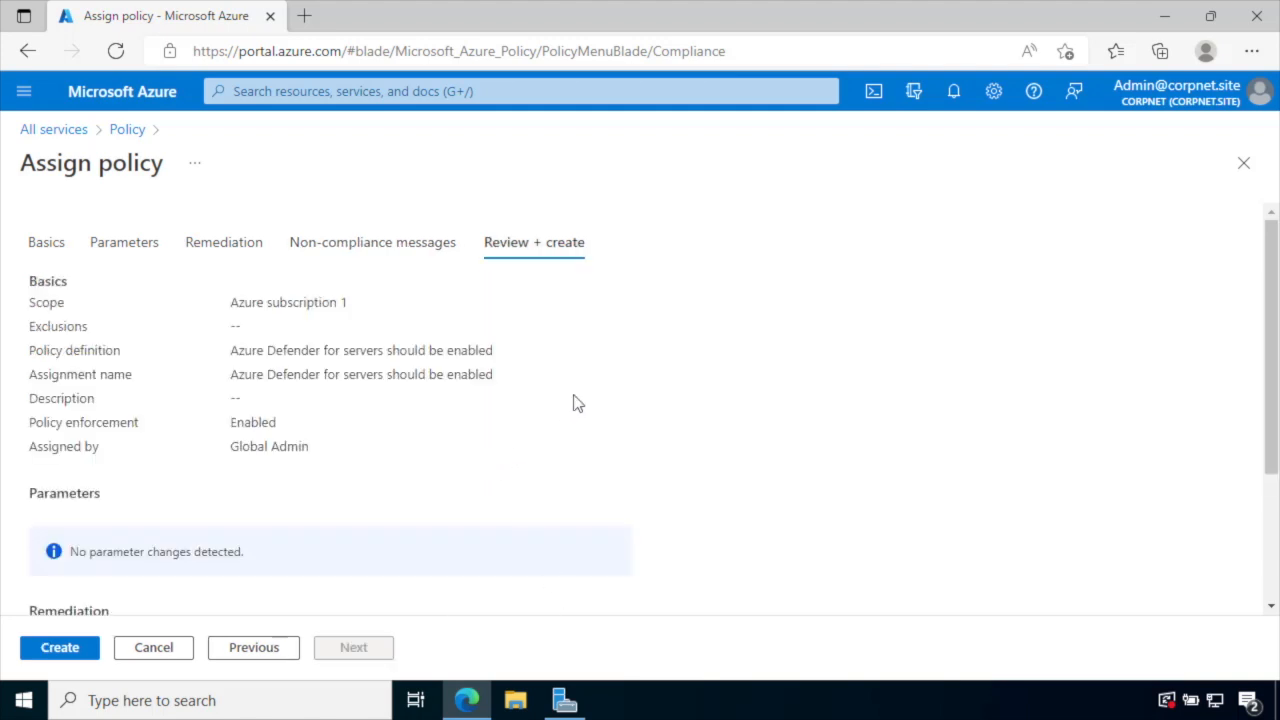
{"action": "scroll", "coordinate": [577, 403], "scroll_direction": "down", "scroll_amount": 3}
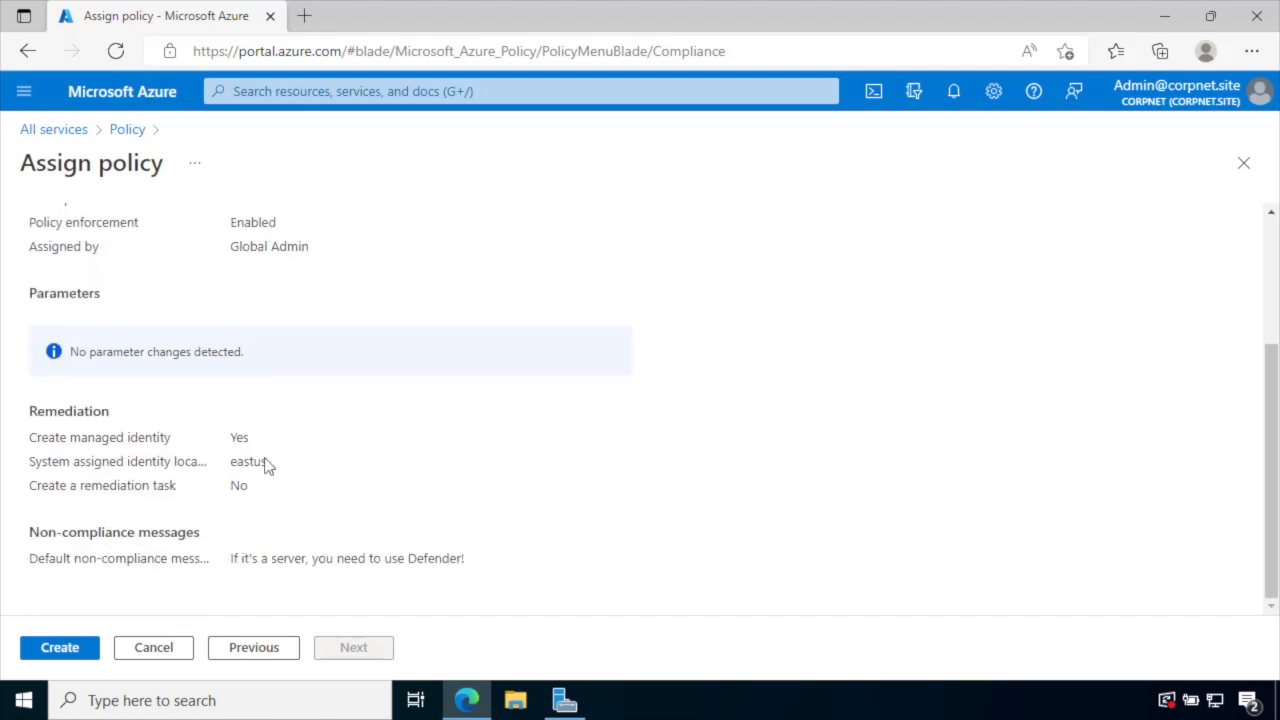
{"action": "left_click", "coordinate": [60, 648]}
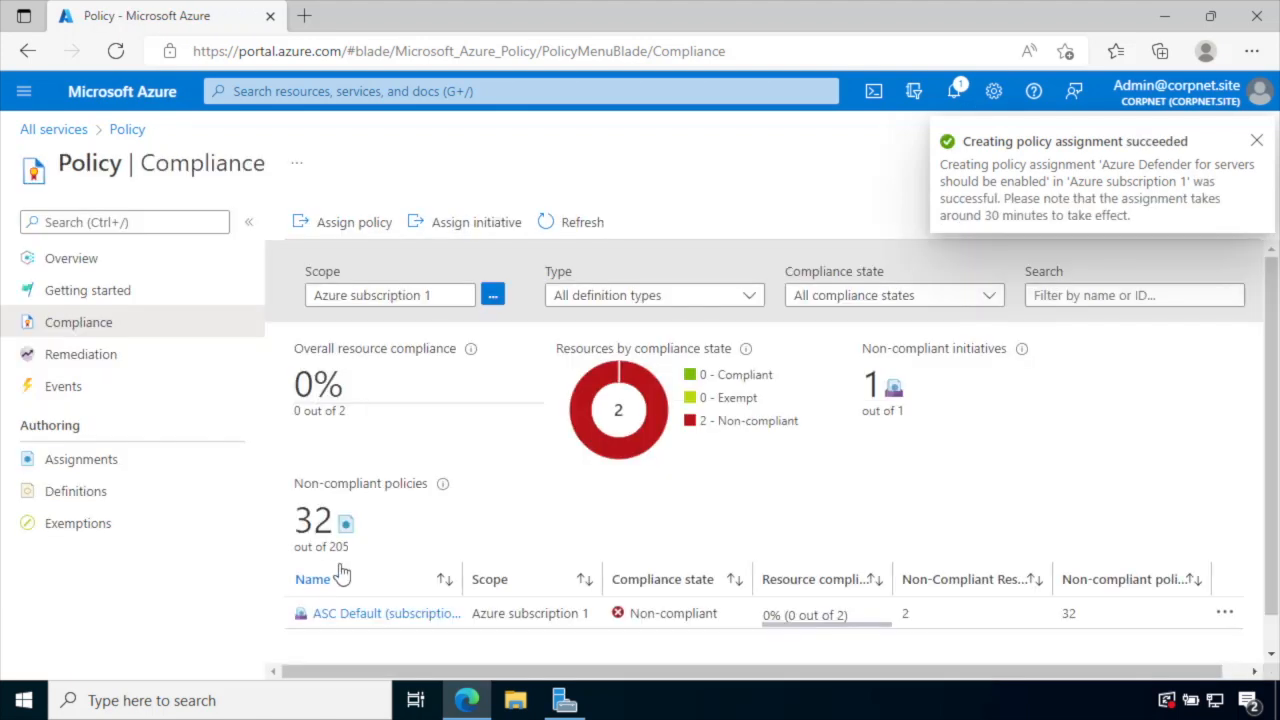
{"action": "scroll", "coordinate": [340, 575], "scroll_direction": "down", "scroll_amount": 1}
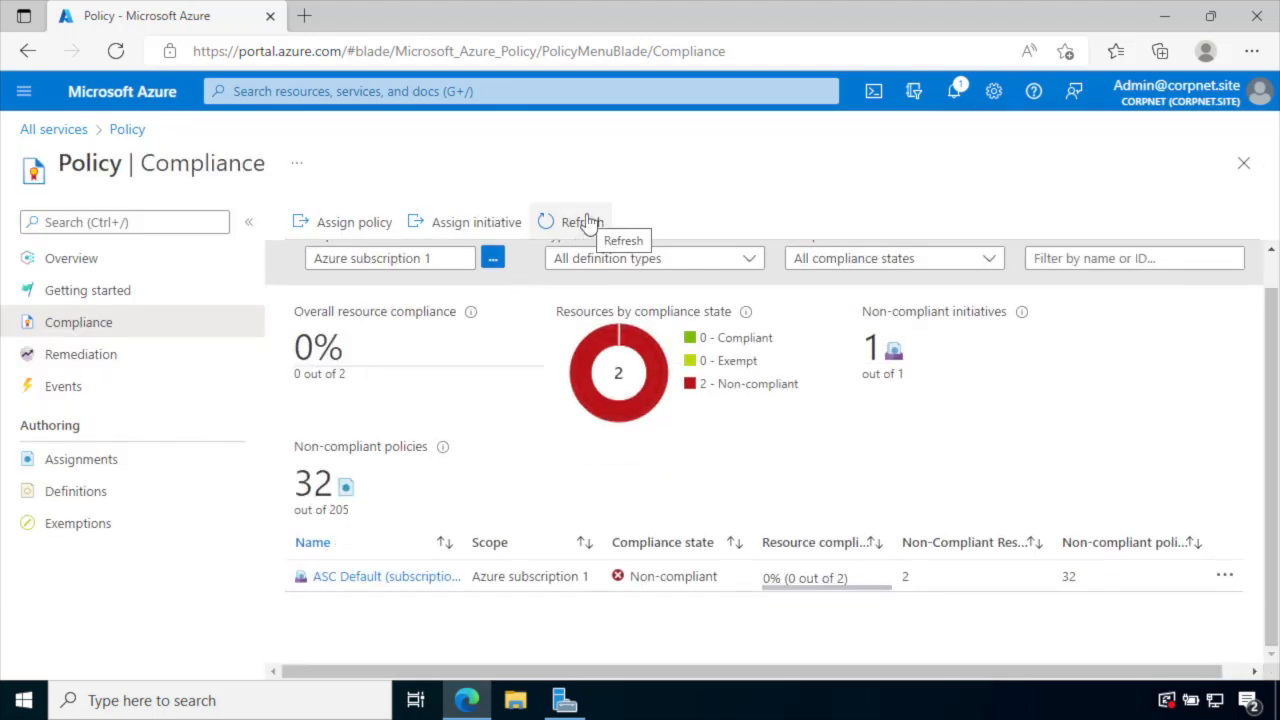
{"action": "left_click", "coordinate": [588, 222]}
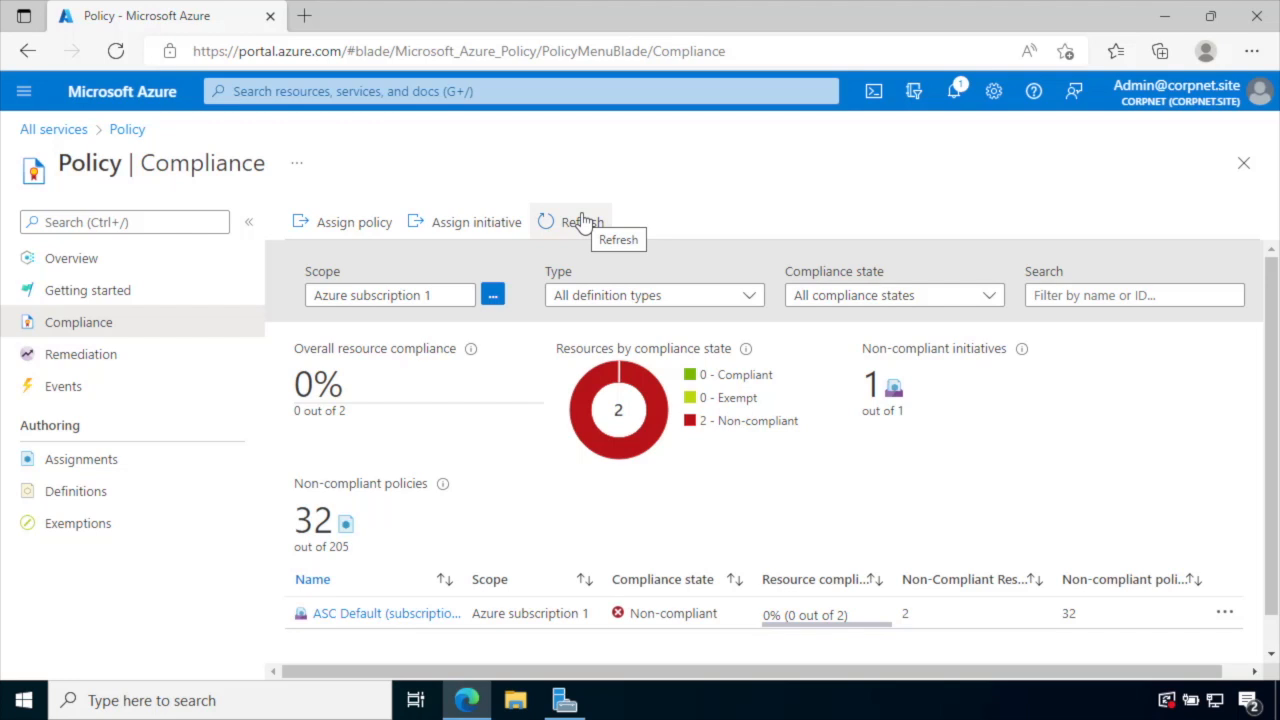
{"action": "left_click_drag", "start_coordinate": [1272, 591], "coordinate": [1275, 630]}
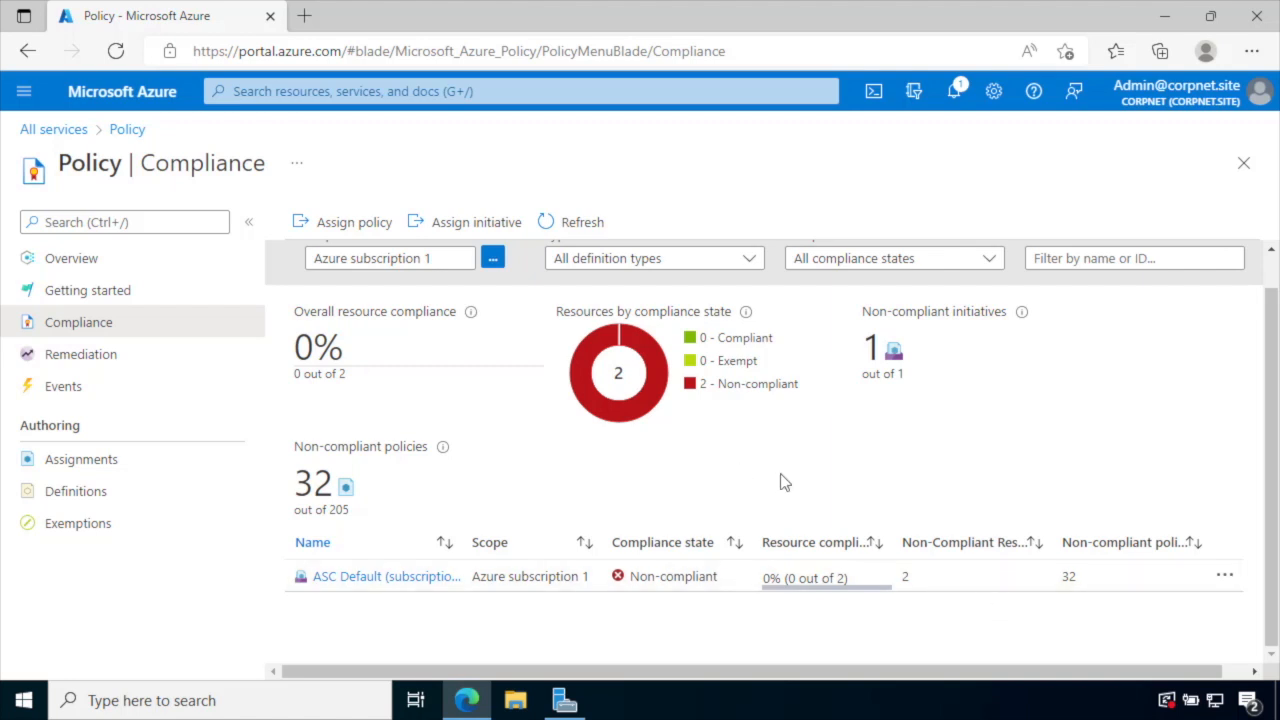
- Filter all services for 'arc', open Azure Arc, and list its connected Servers
{"action": "left_click", "coordinate": [62, 137]}
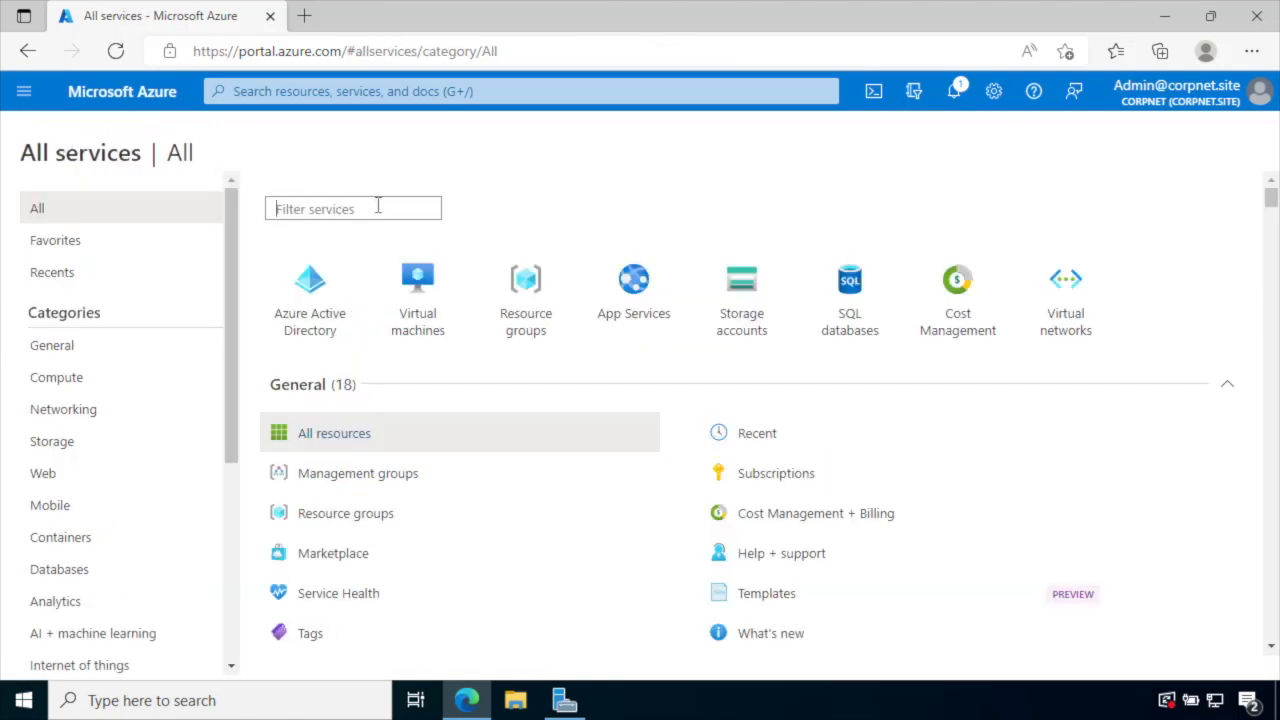
{"action": "type", "text": "arc"}
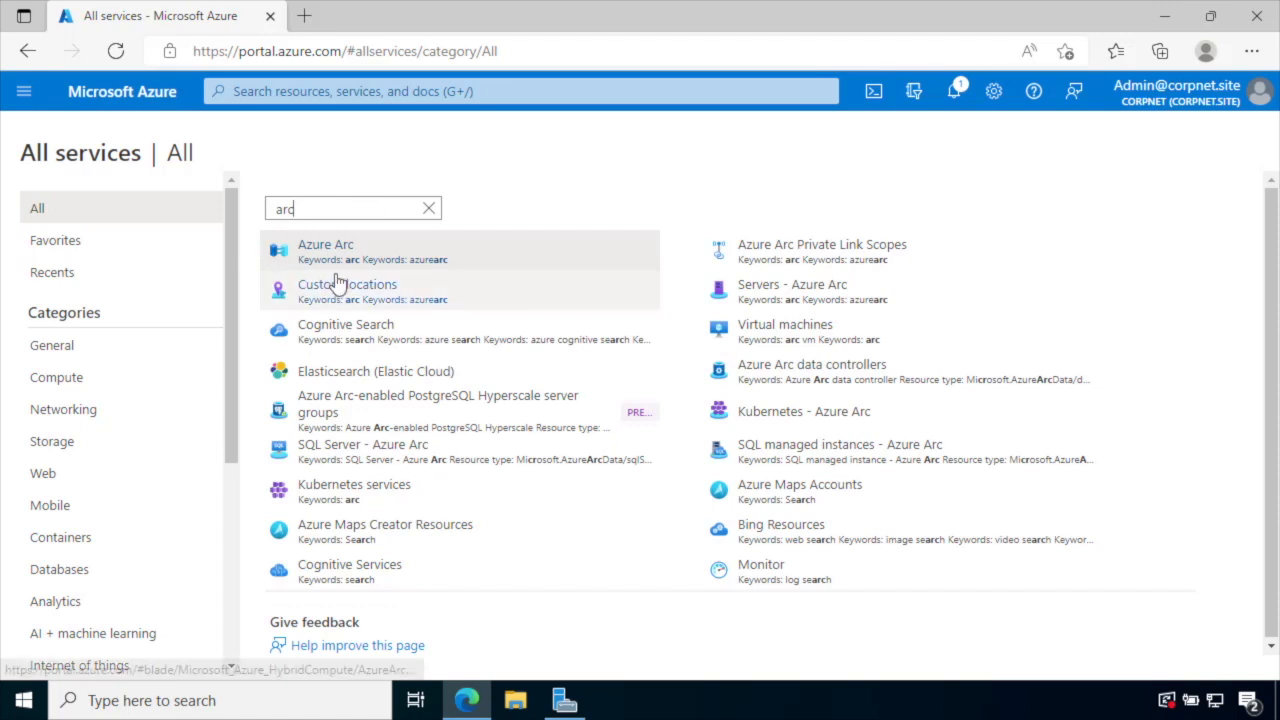
{"action": "left_click", "coordinate": [335, 264]}
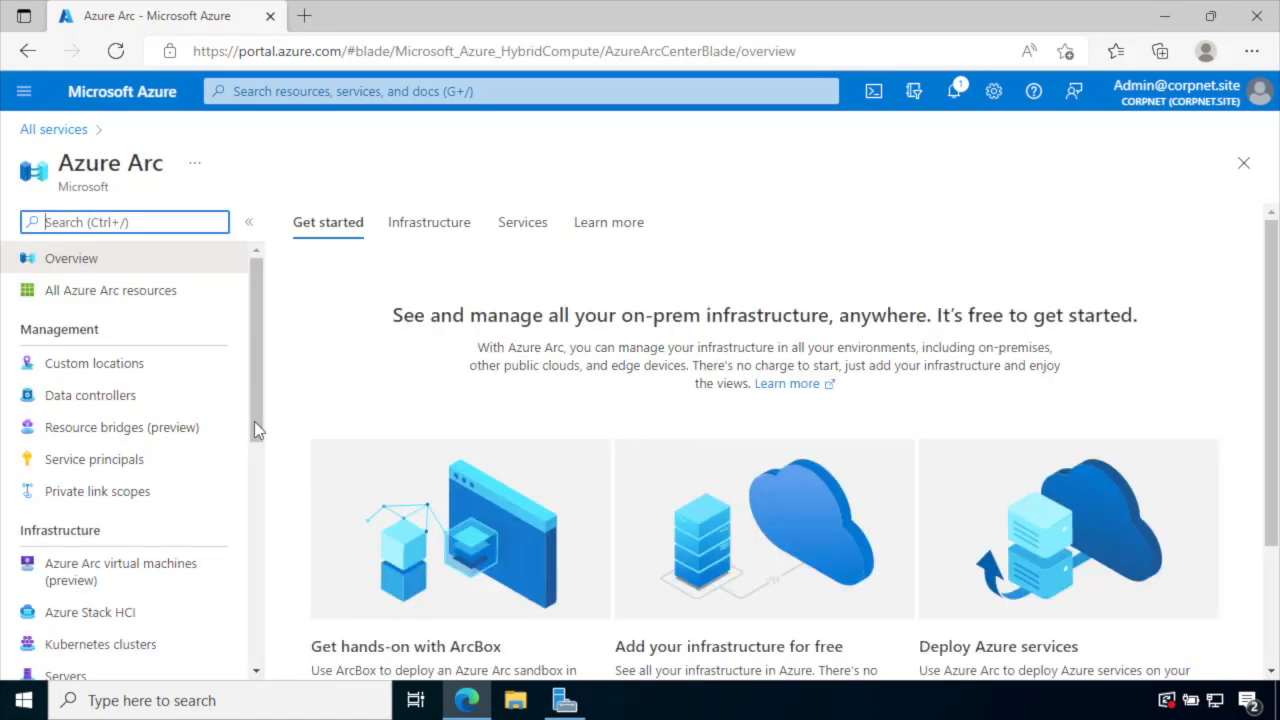
{"action": "scroll", "coordinate": [191, 445], "scroll_direction": "down", "scroll_amount": 1}
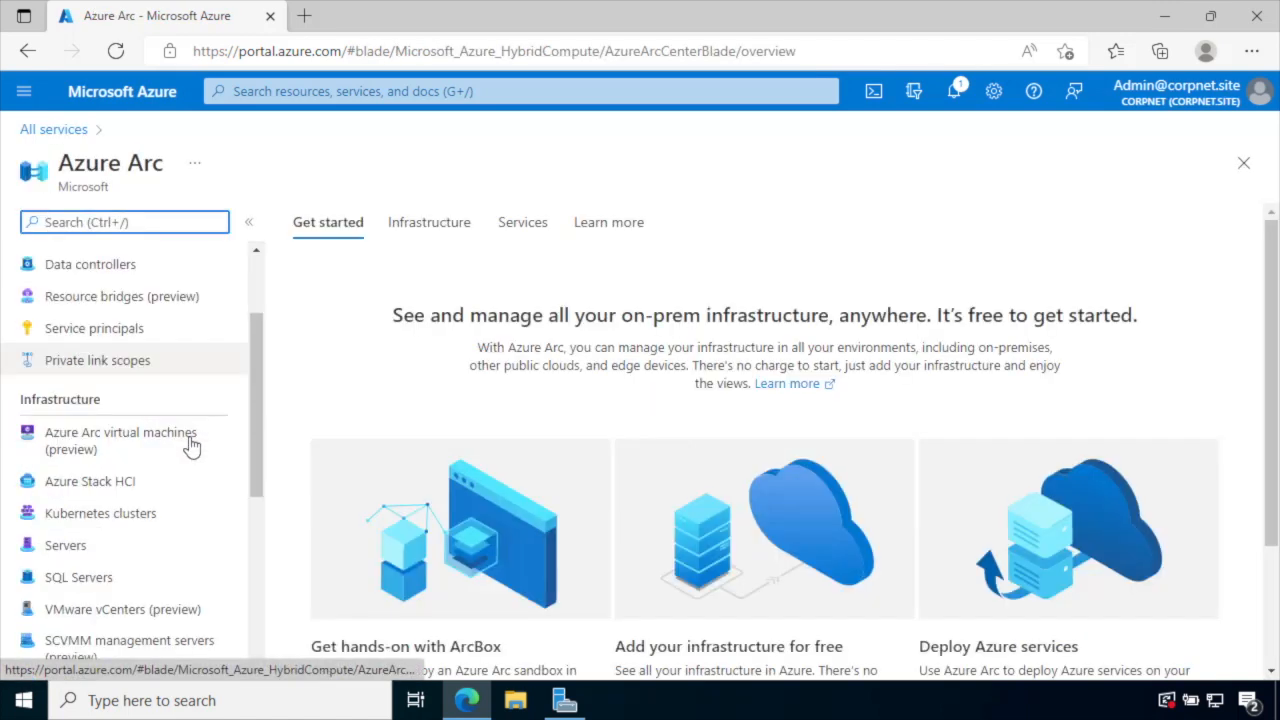
{"action": "left_click", "coordinate": [80, 547]}
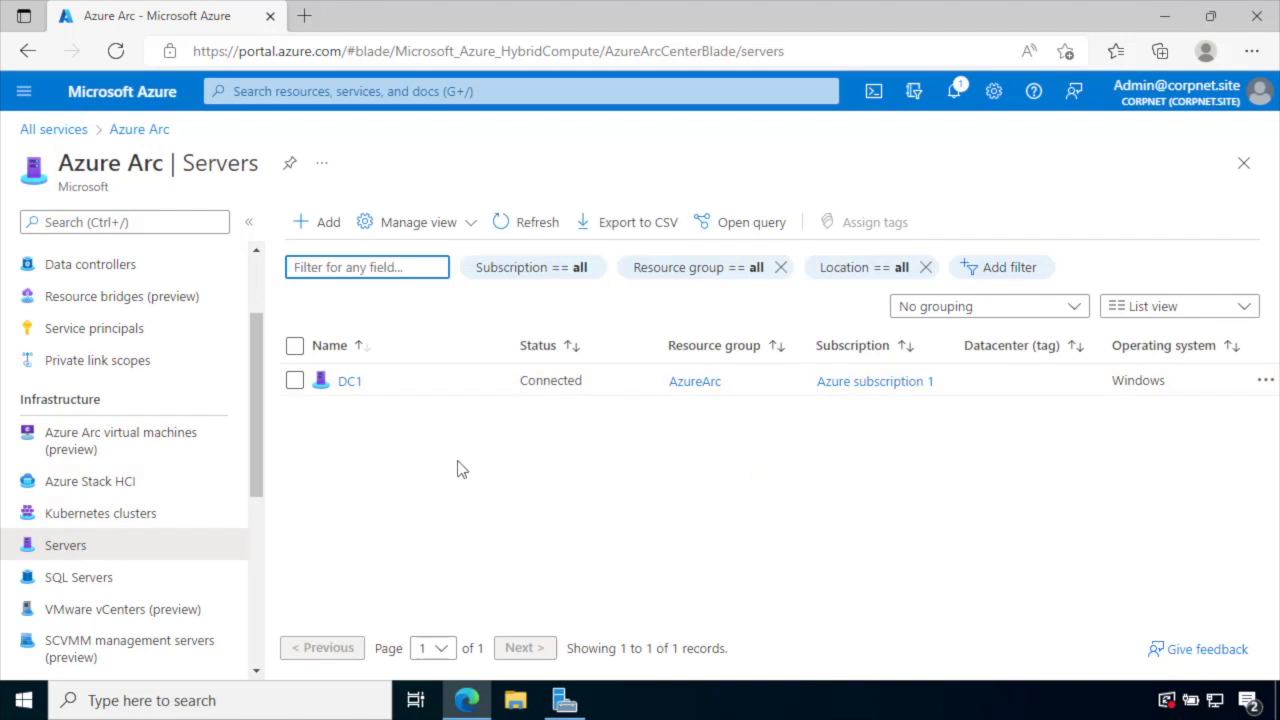
- Open the DC1 server from the Azure Arc Servers list to view its overview
{"action": "left_click", "coordinate": [349, 382]}
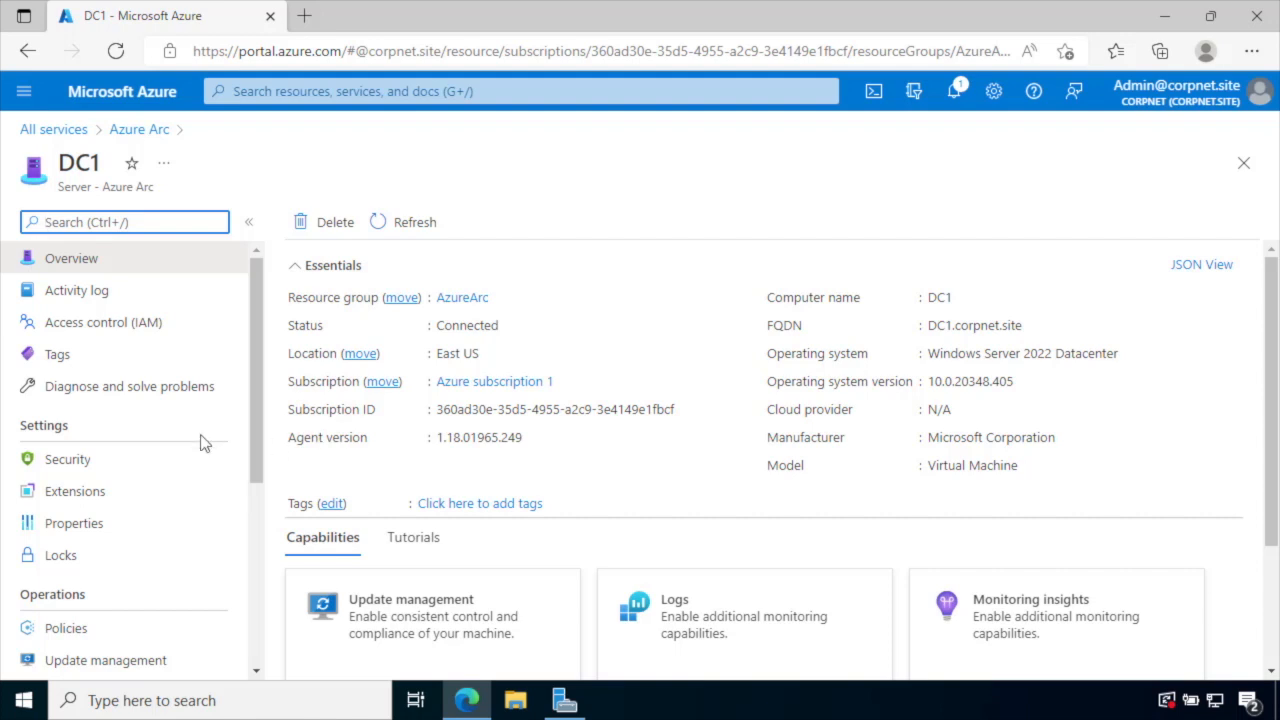
- Show DC1's Policies page and scroll to the Azure Defender for servers assignment
{"action": "left_click", "coordinate": [66, 630]}
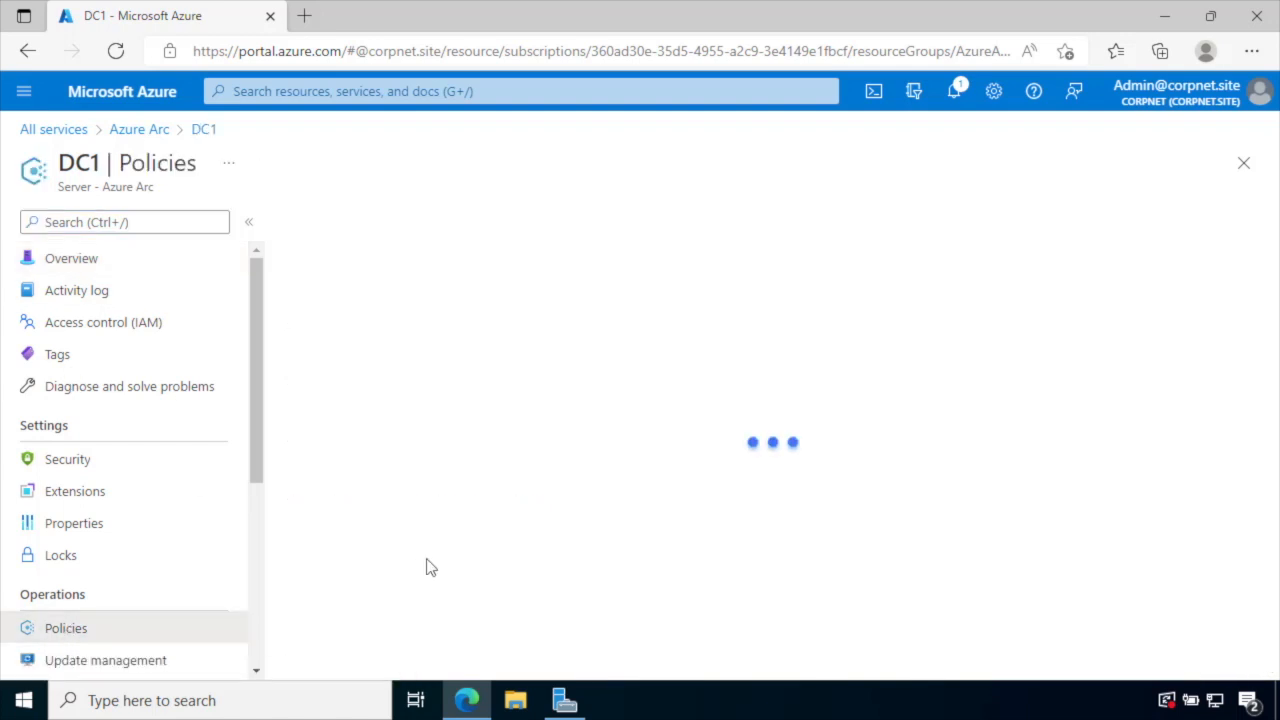
{"action": "scroll", "coordinate": [450, 514], "scroll_direction": "down", "scroll_amount": 1}
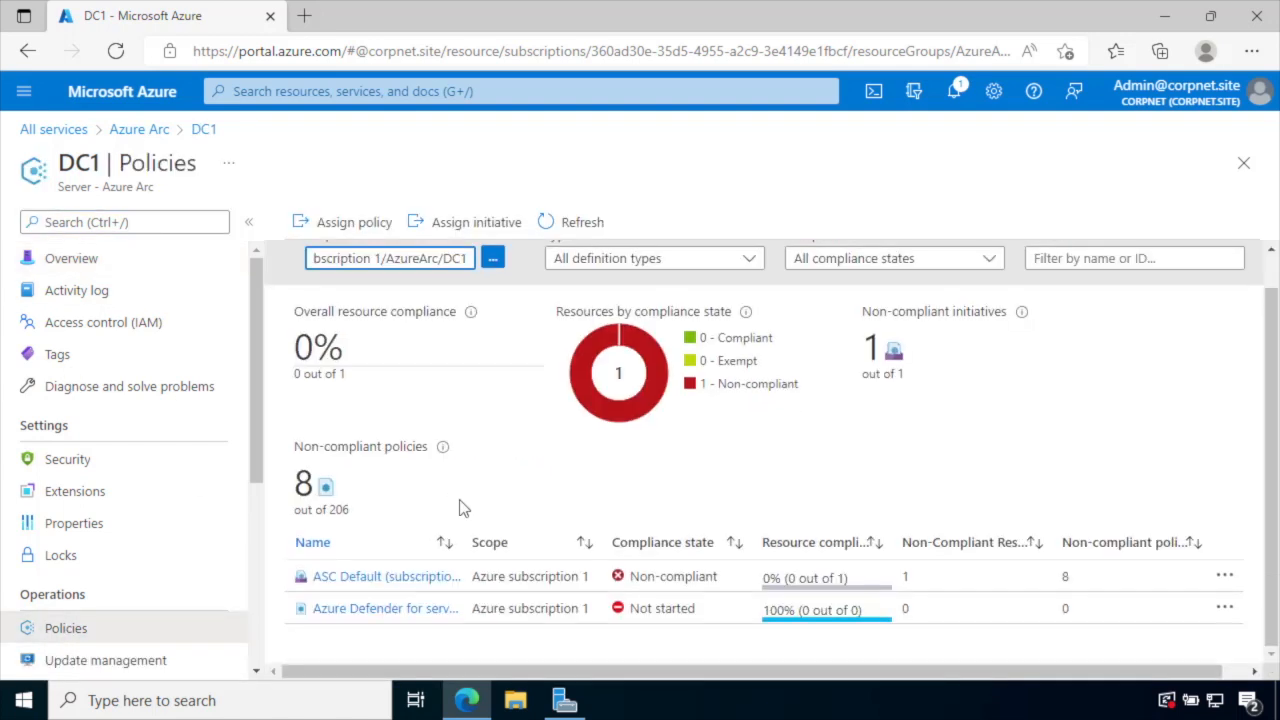